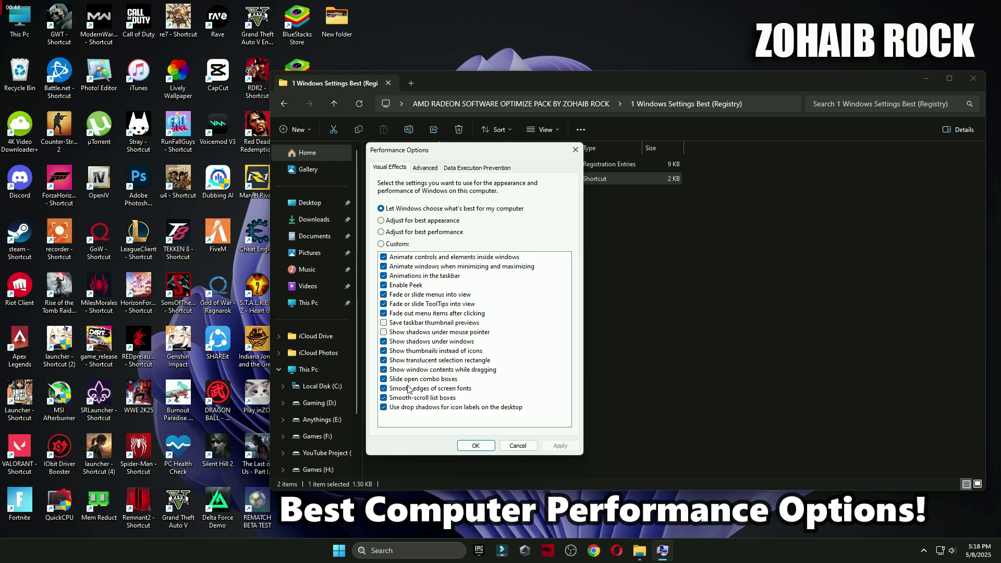
- Confirm the automatic visual effects setting and open the 2 Power Plan folder of the optimize pack
left_click(485, 447)
key("alt+Up")
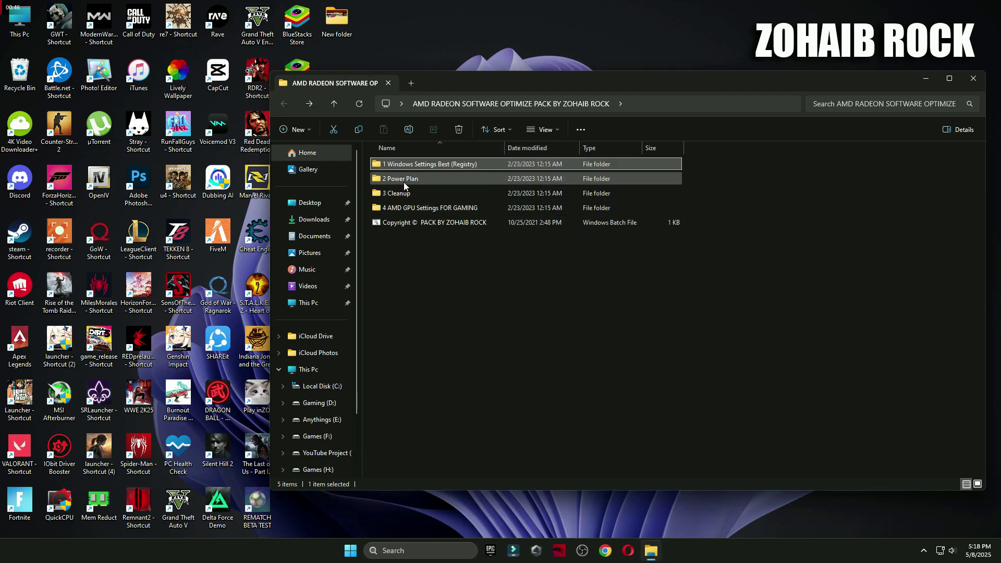
double_click(402, 179)
double_click(404, 164)
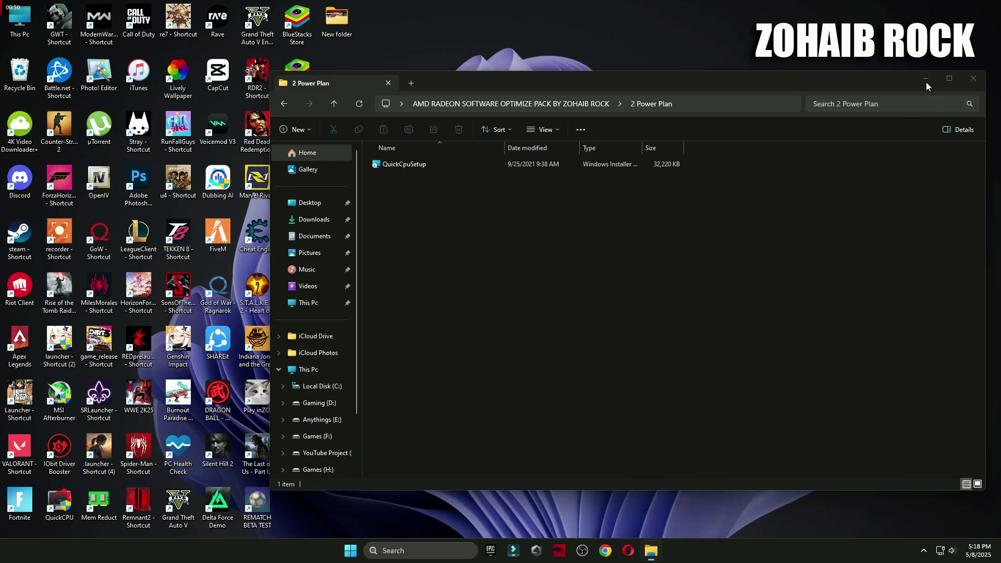
left_click(926, 83)
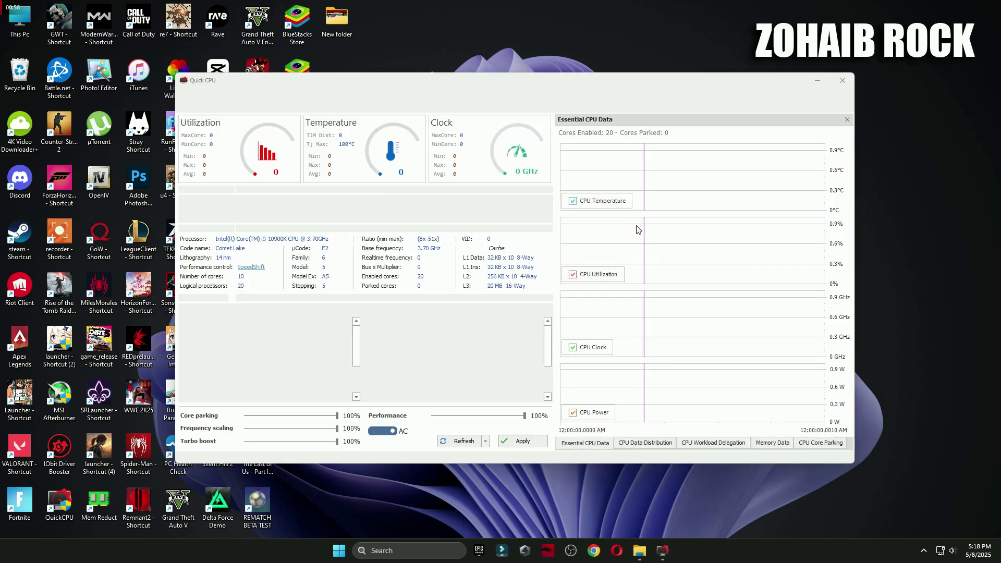
- Set Quick CPU's power plan to High performance, apply it with Performance at 100%, and close the program
left_click(591, 310)
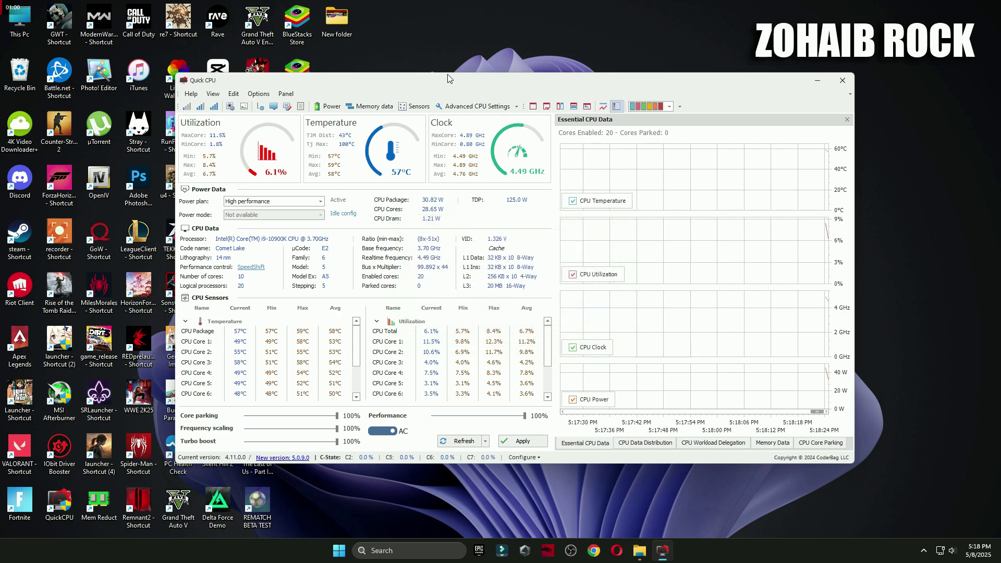
left_click_drag(466, 85, 601, 84)
left_click(401, 200)
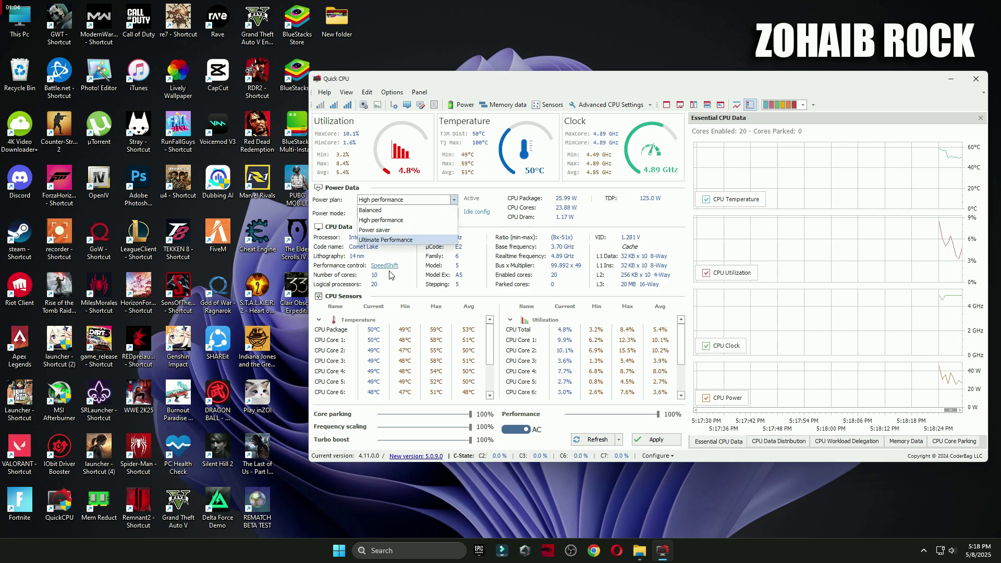
left_click(397, 220)
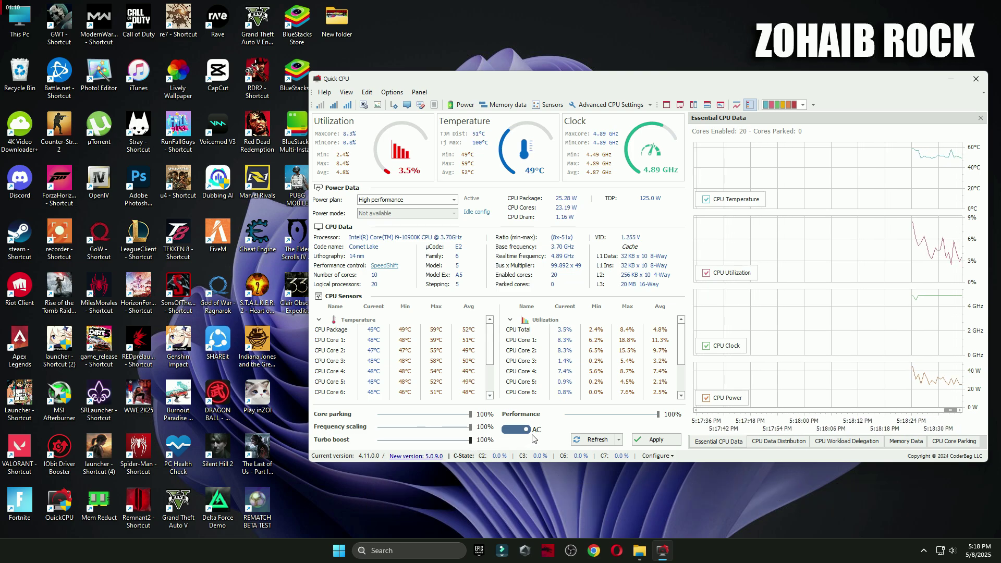
left_click_drag(658, 415, 643, 422)
left_click(651, 438)
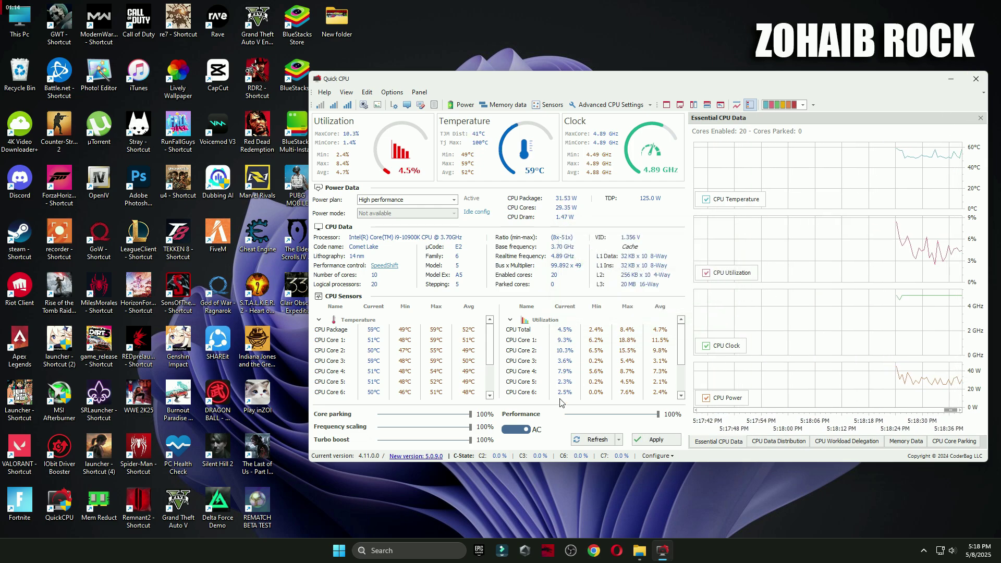
left_click(976, 79)
- Search Windows for the power plan settings and check the preferred and additional plans
left_click(421, 549)
type("power")
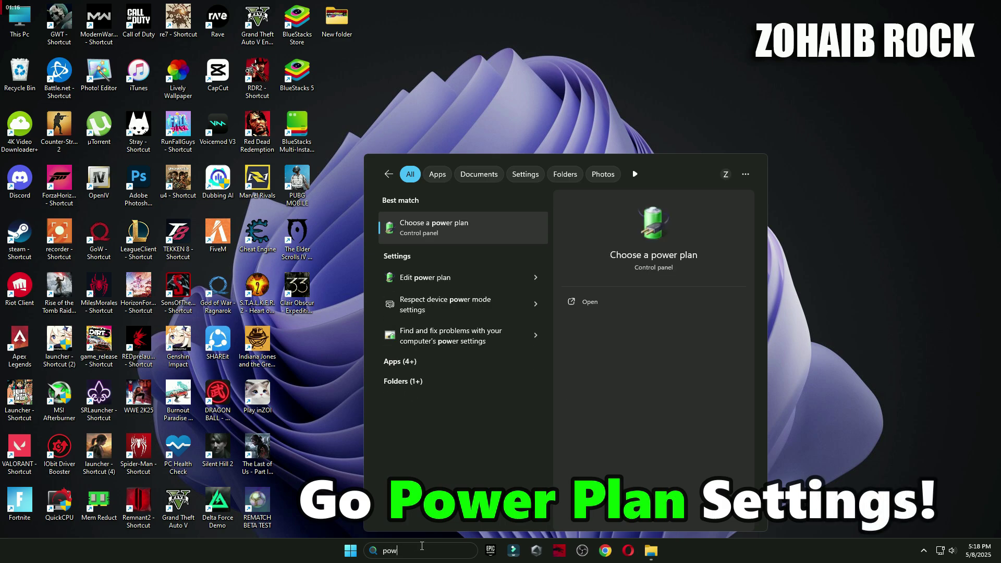
key("Return")
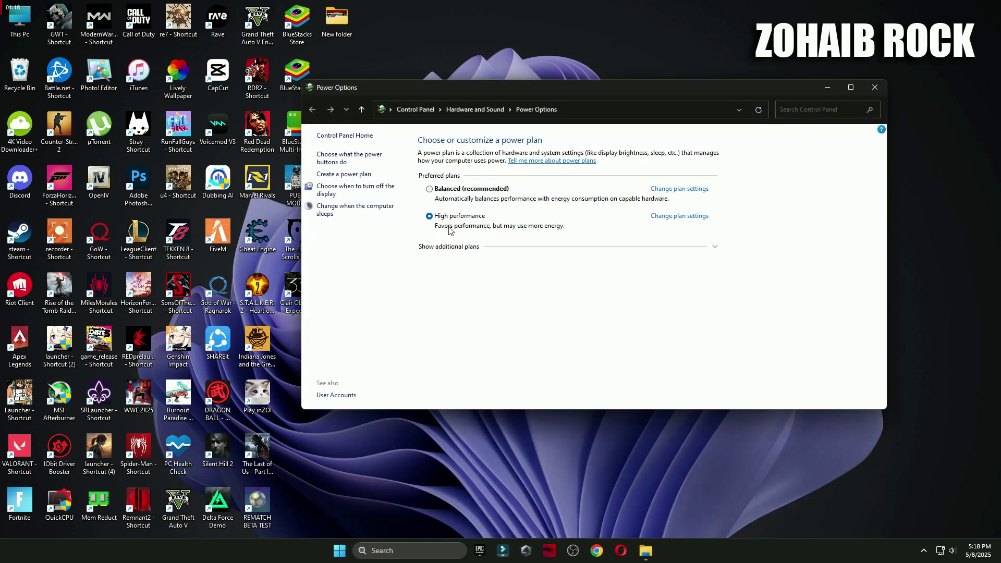
left_click_drag(539, 105, 574, 96)
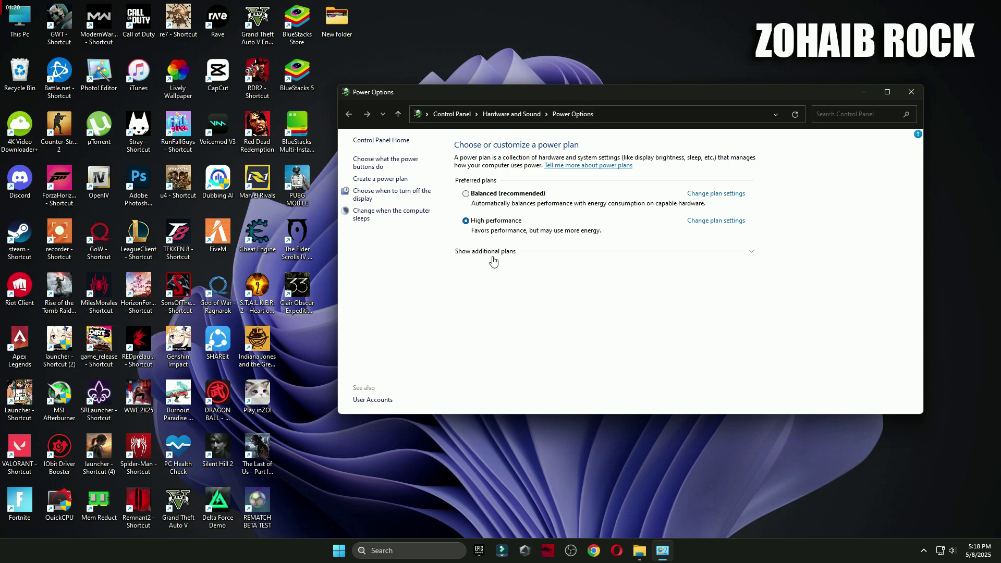
left_click(488, 253)
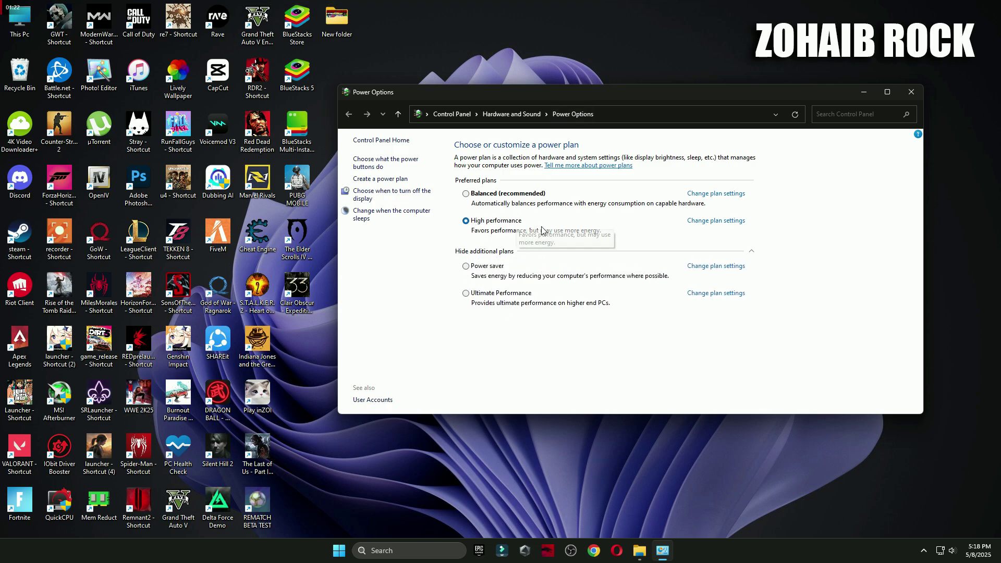
left_click(752, 251)
left_click(912, 92)
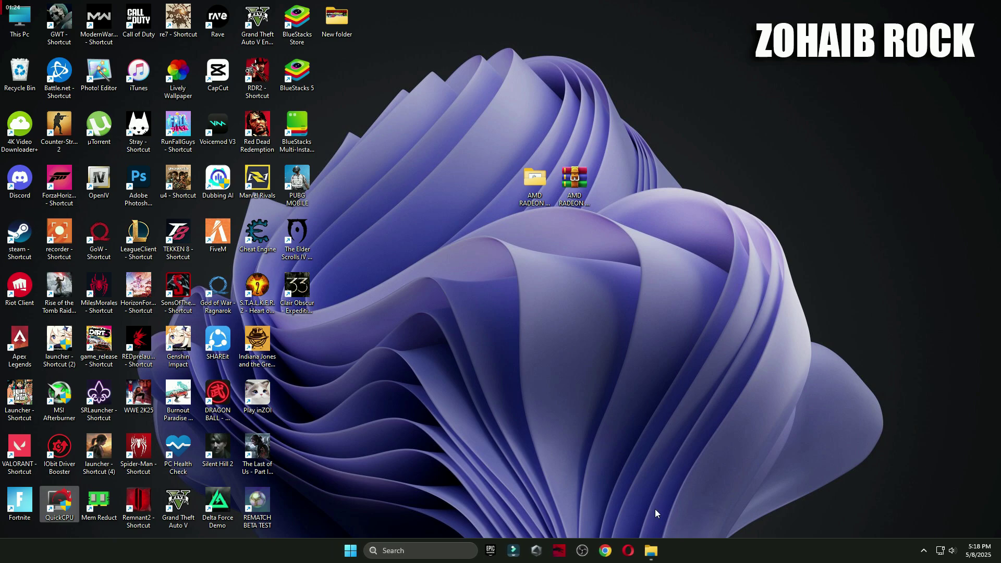
- Run the Delete Prefetch Files, Delete Temporary Files and Delete Windows Update Cache scripts from the 3 Cleanup folder
left_click(641, 550)
double_click(403, 192)
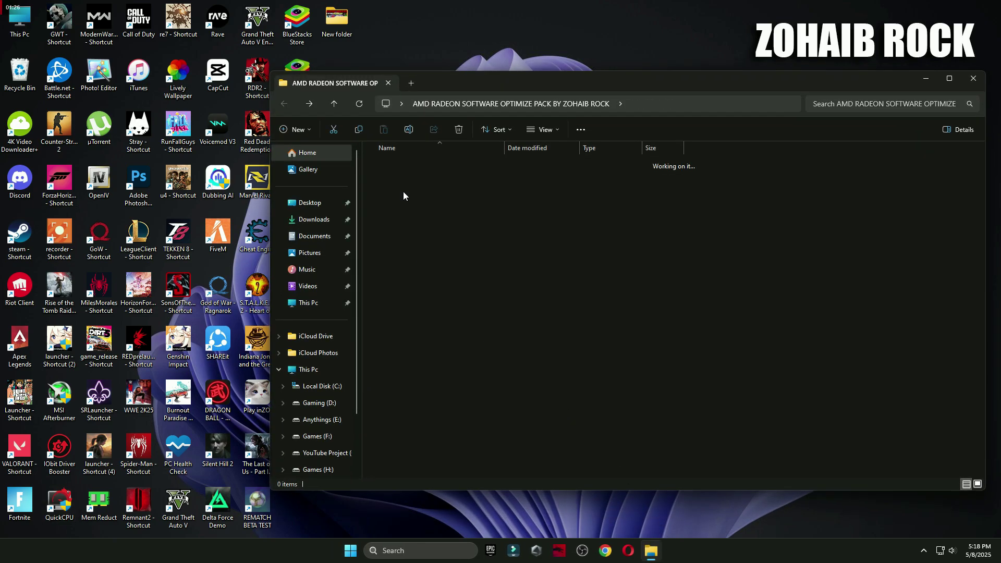
double_click(402, 166)
double_click(402, 179)
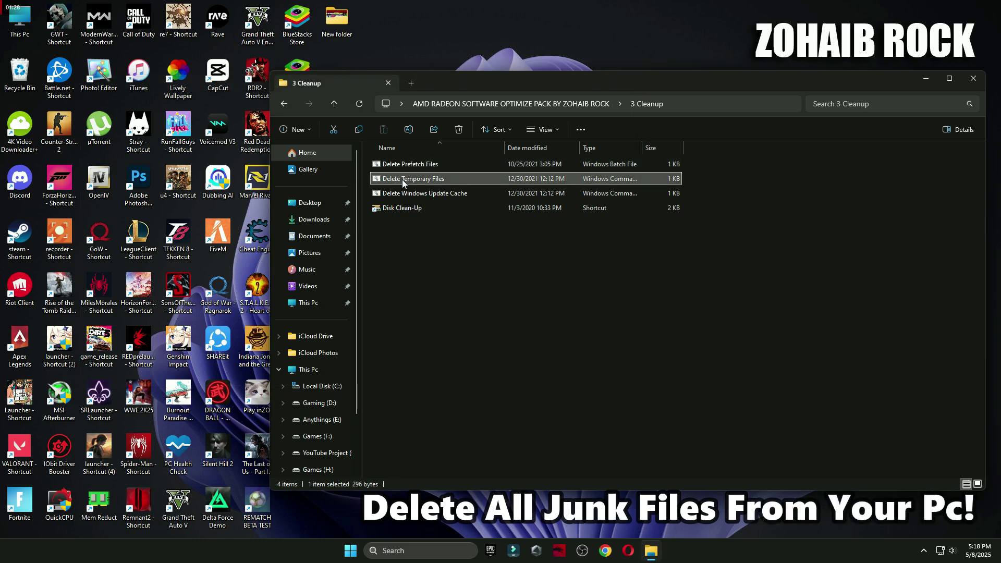
key("Return")
double_click(405, 195)
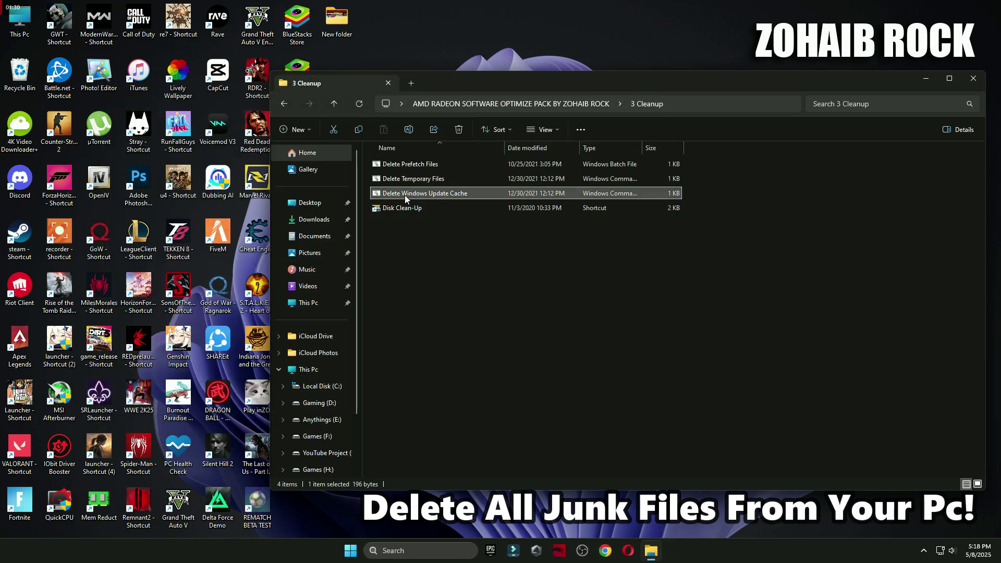
key("Return")
- Run Disk Clean-Up on drive C: and permanently delete the checked file categories
double_click(412, 208)
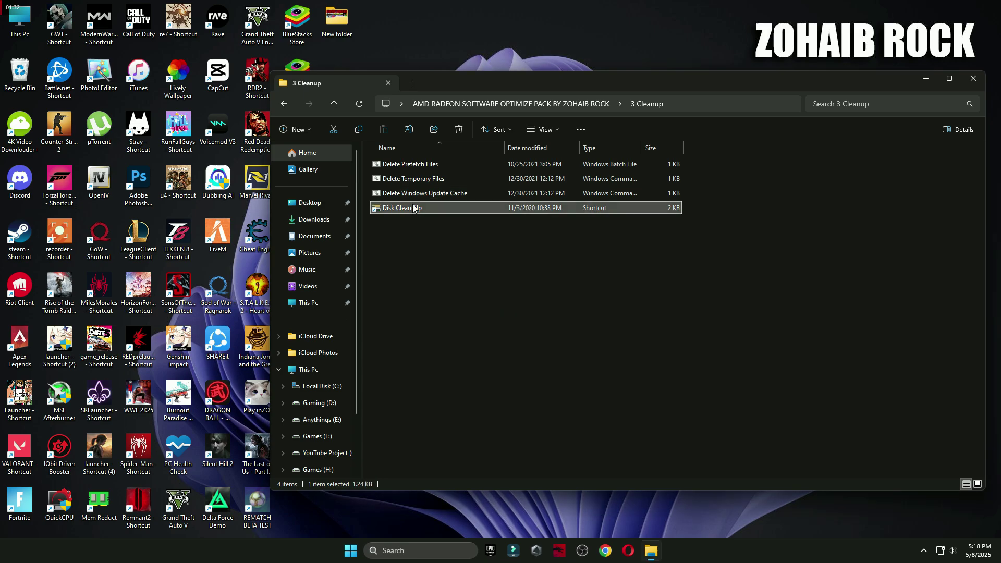
left_click(926, 78)
left_click(470, 293)
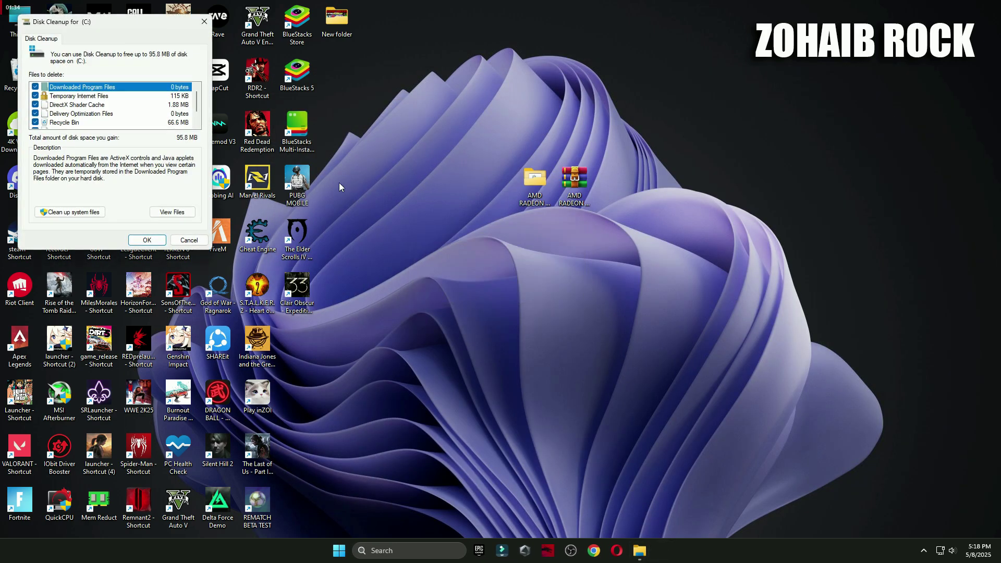
left_click_drag(157, 33, 598, 115)
scroll(485, 203, "down", 1)
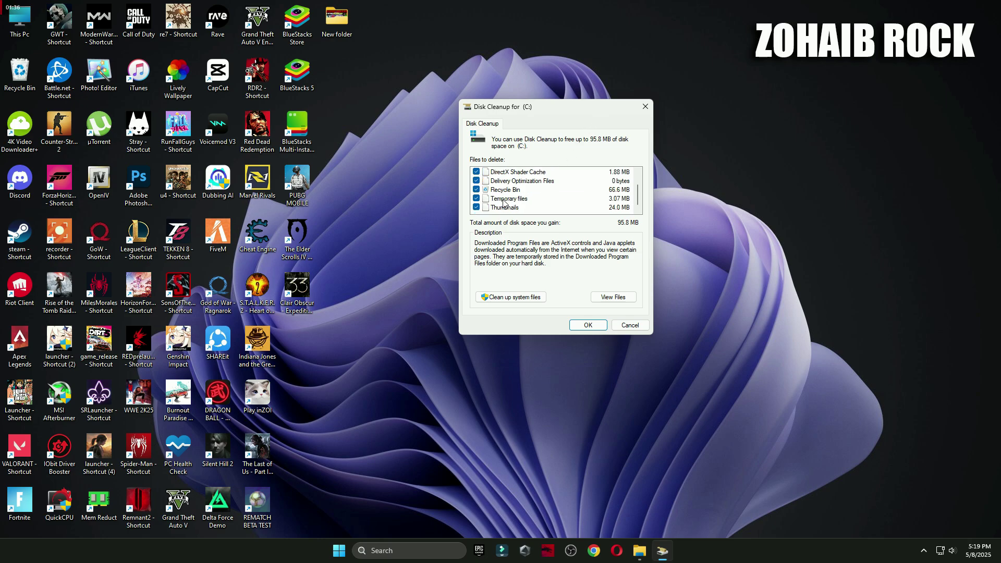
scroll(485, 203, "up", 1)
left_click(586, 327)
left_click(513, 275)
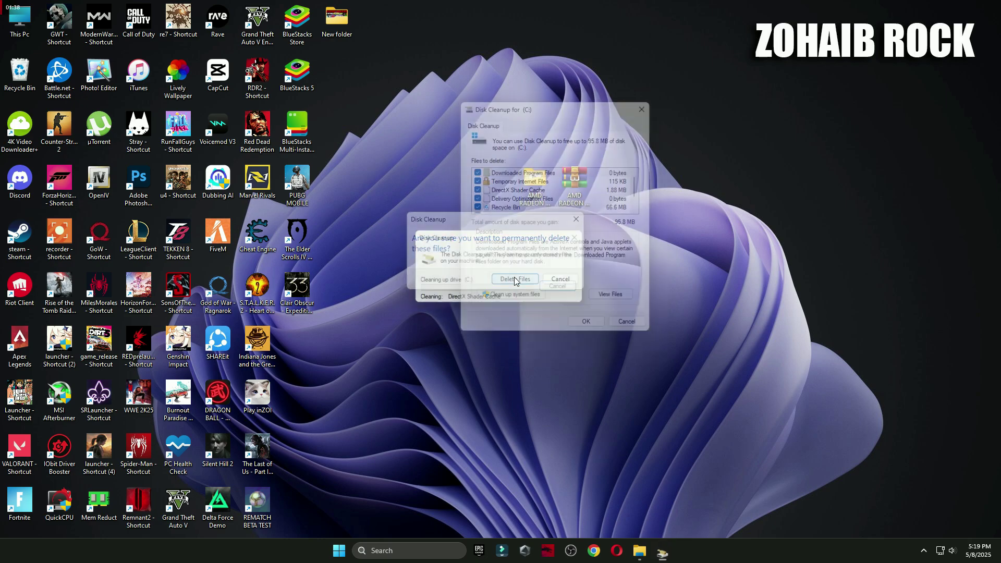
left_click_drag(511, 242, 559, 240)
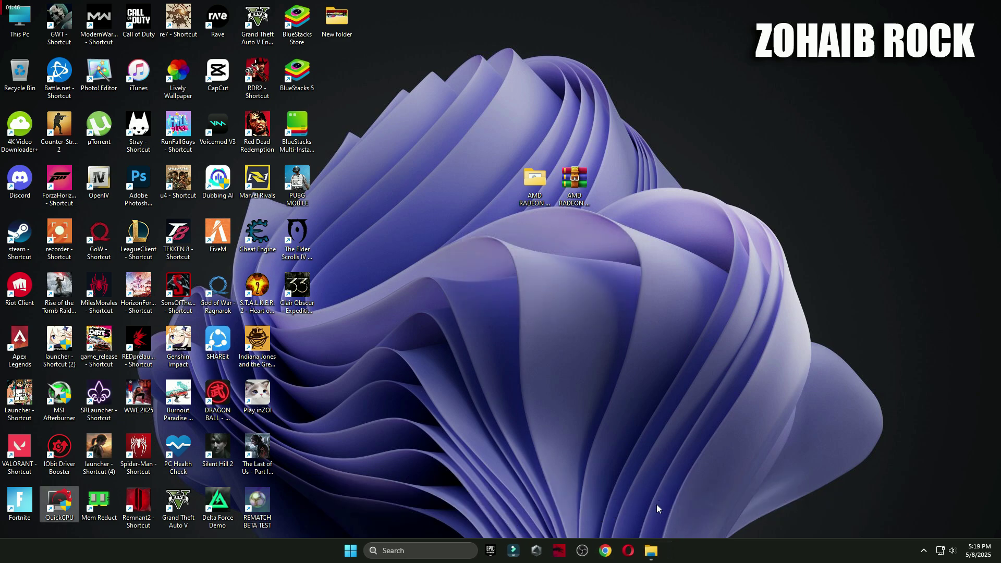
- Open the 4 AMD GPU Settings FOR GAMING folder and view its recommended settings pictures
left_click(651, 551)
double_click(431, 207)
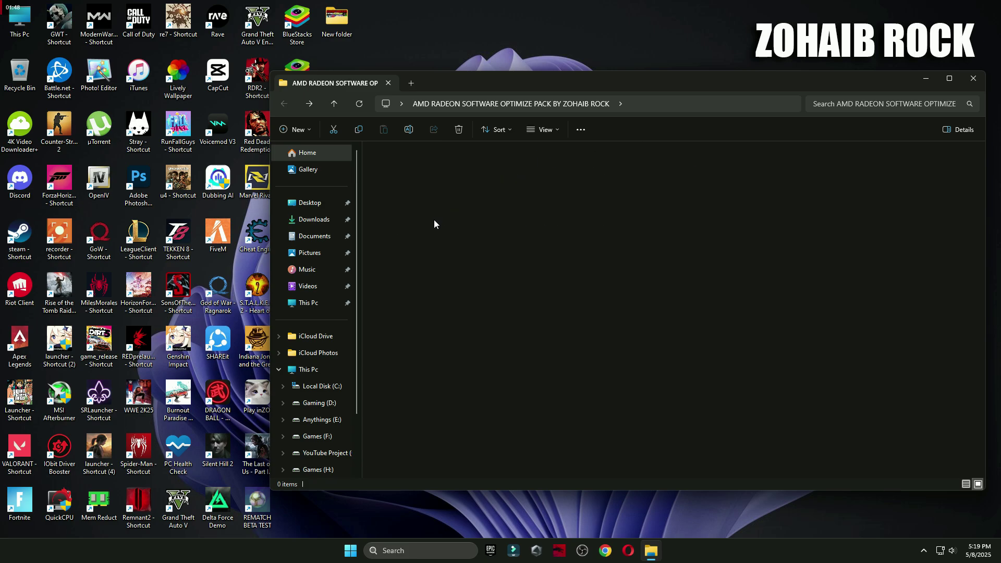
double_click(404, 193)
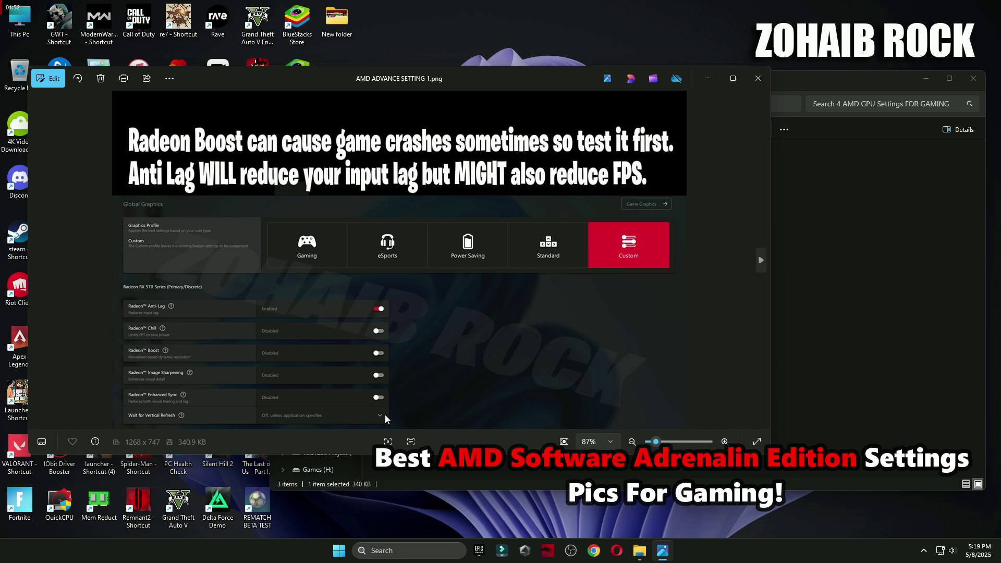
key("Right")
key("Right")
key("Right")
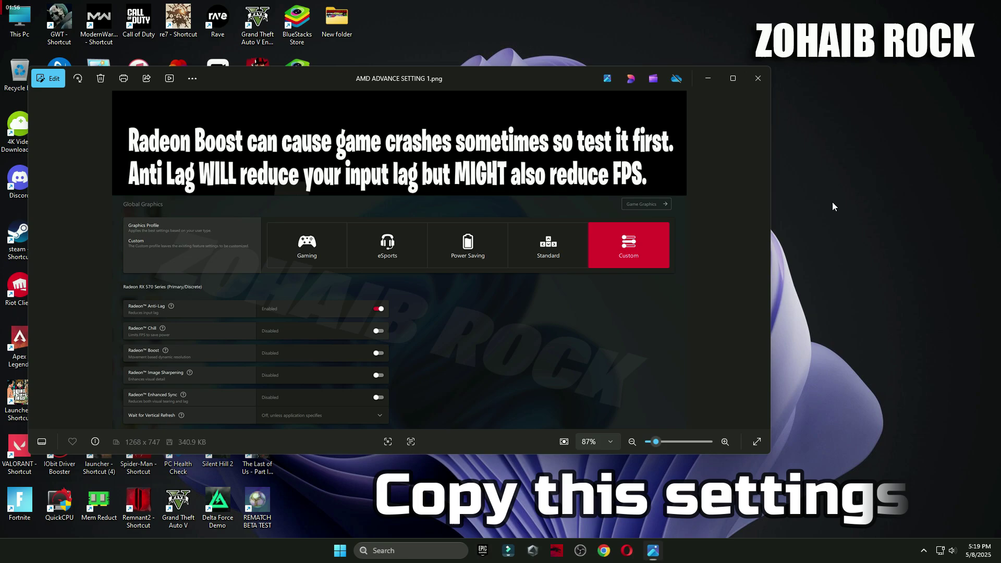
- Launch AMD Software: Adrenalin Edition from the desktop and close the settings picture
right_click(835, 204)
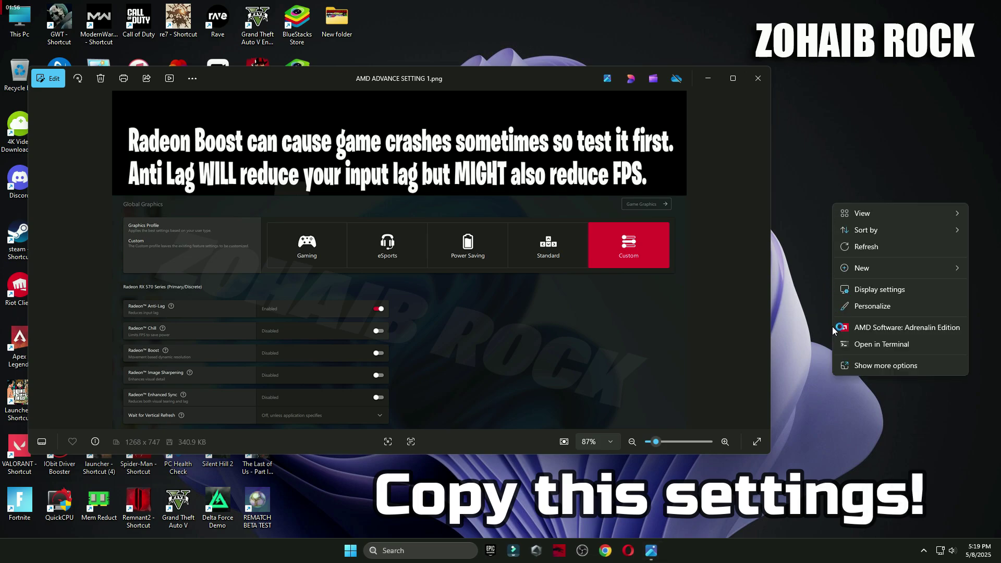
left_click(885, 329)
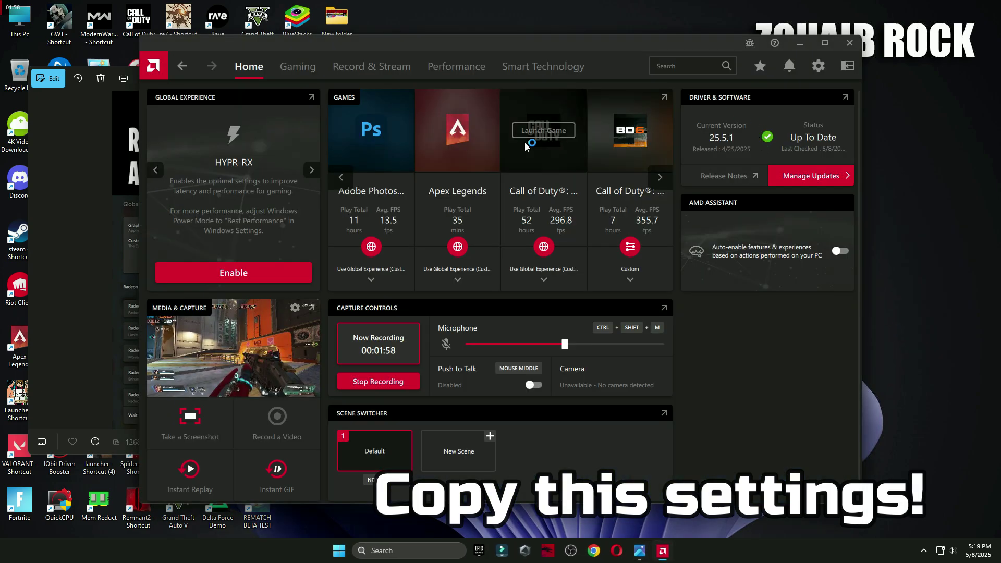
left_click(81, 168)
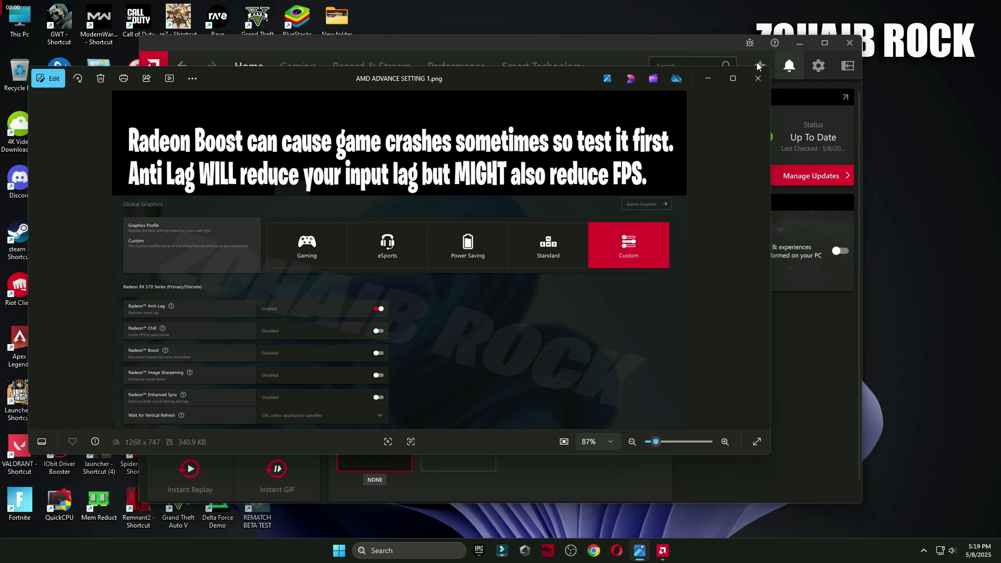
left_click(758, 78)
left_click_drag(694, 52, 813, 75)
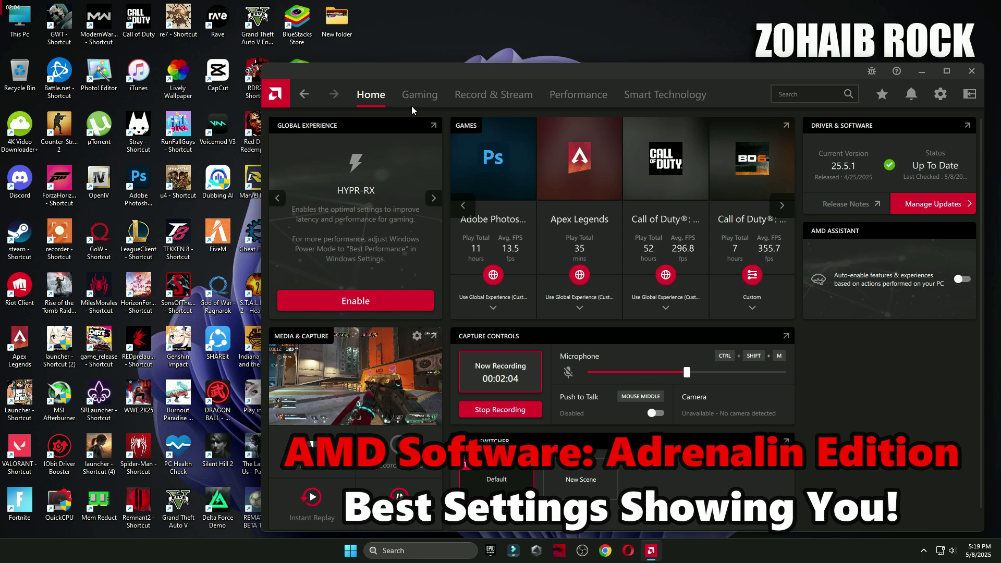
- Open the global gaming graphics settings and examine the options from Radeon Super Resolution through Reset Shader Cache
left_click(748, 238)
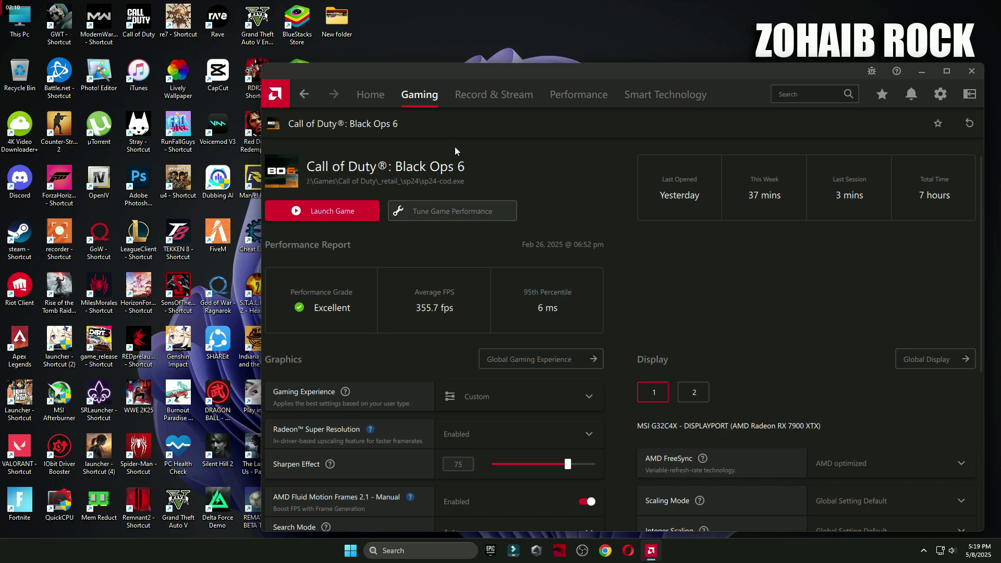
left_click(310, 95)
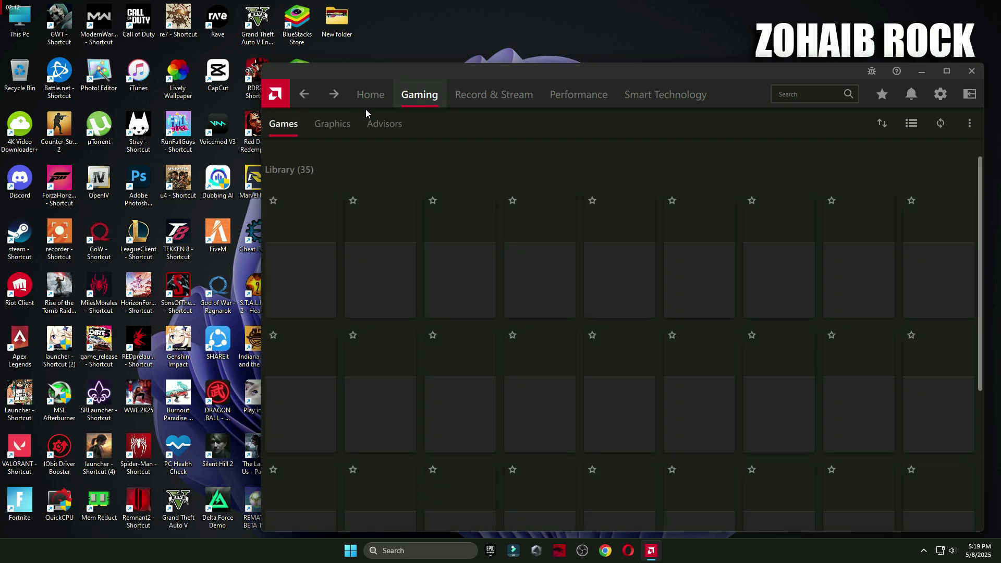
left_click(320, 123)
scroll(368, 204, "down", 3)
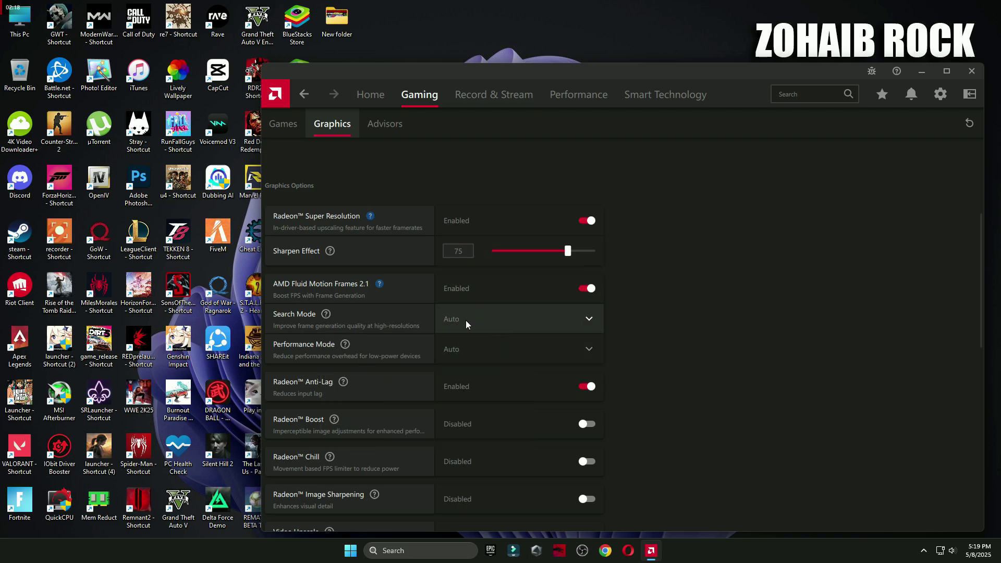
scroll(465, 320, "down", 2)
mouse_move(550, 330)
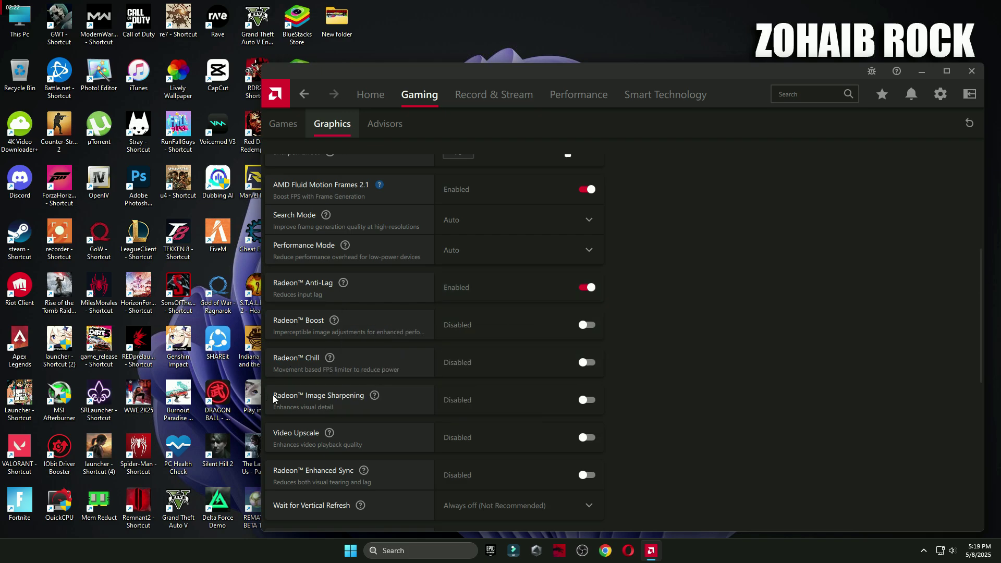
scroll(345, 363, "down", 2)
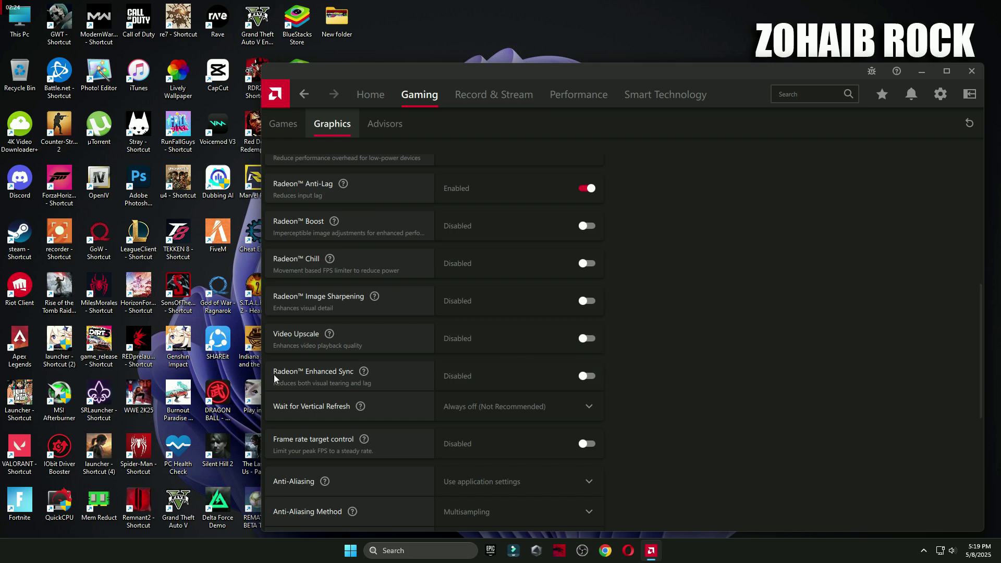
scroll(314, 397, "down", 1)
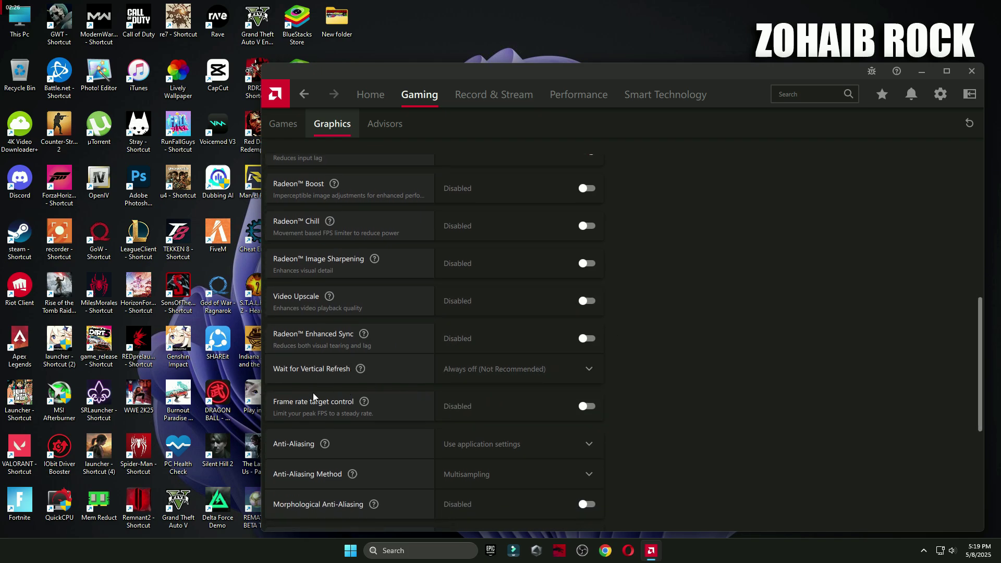
scroll(563, 400, "down", 1)
scroll(390, 402, "down", 1)
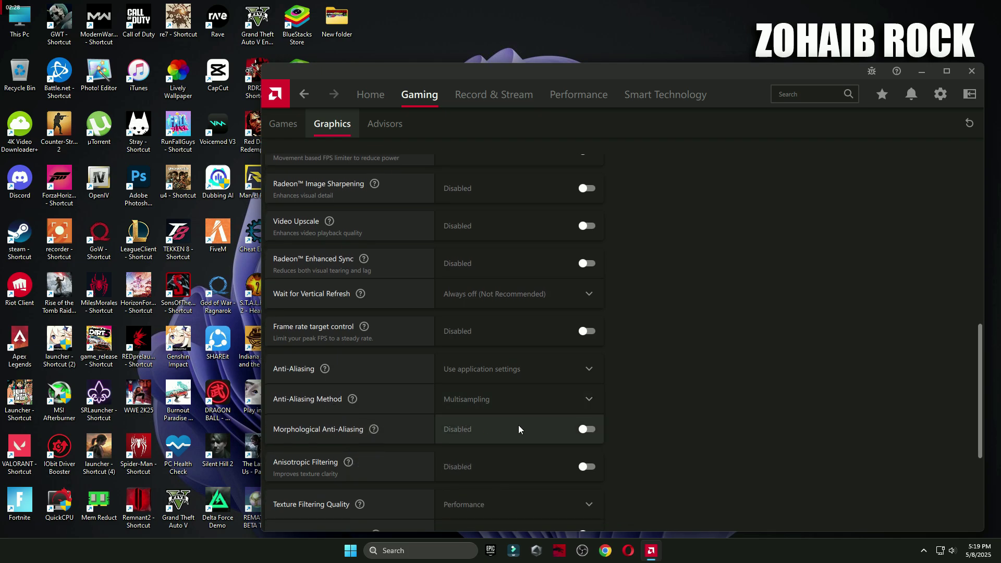
scroll(519, 429, "down", 5)
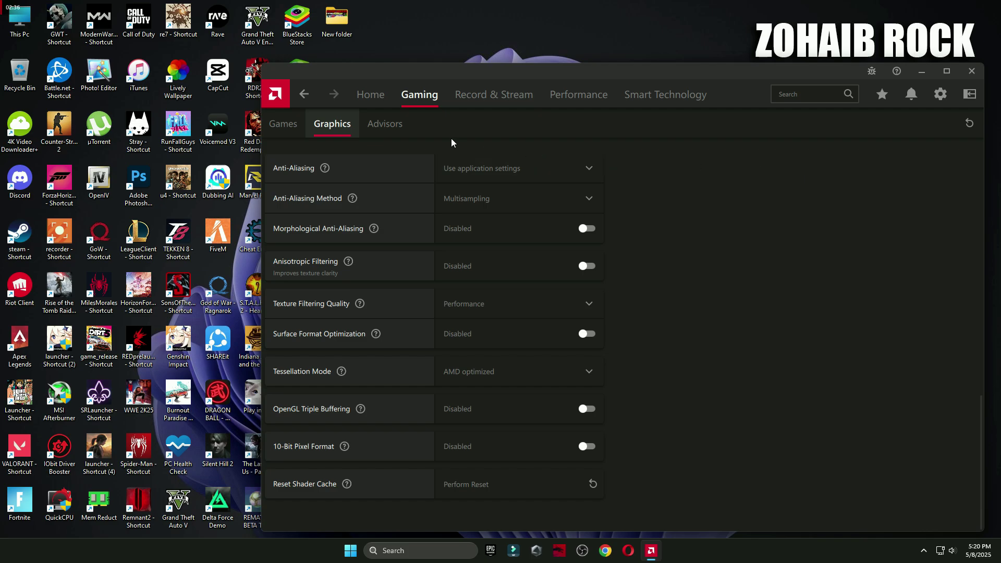
- Open the software settings and view the display options for Display 1
left_click(941, 95)
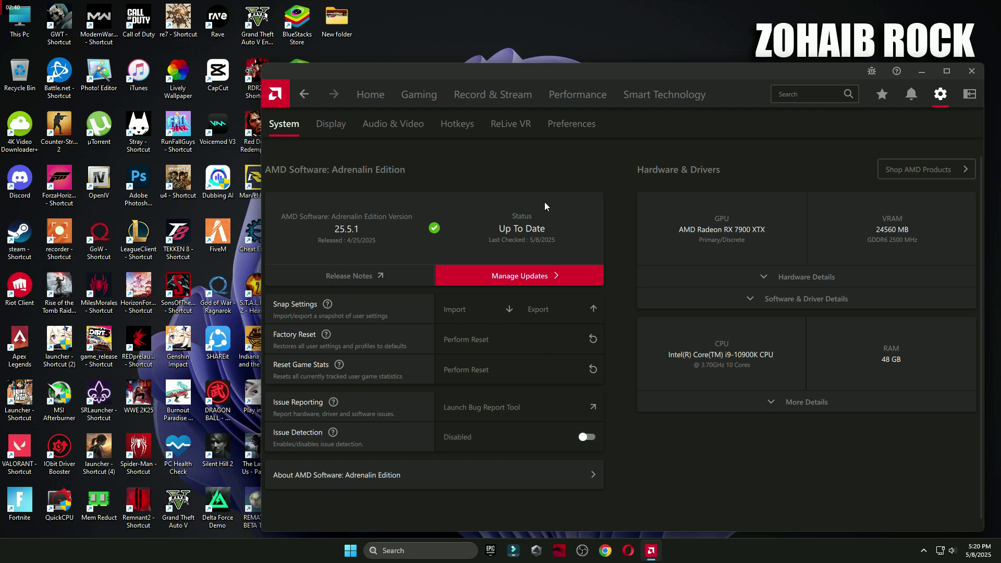
left_click(334, 127)
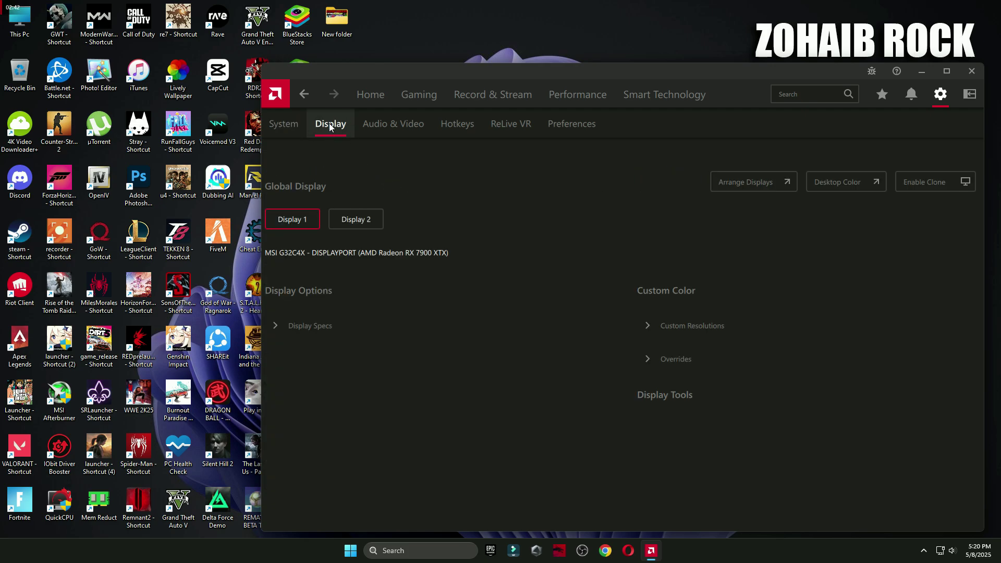
scroll(514, 397, "down", 2)
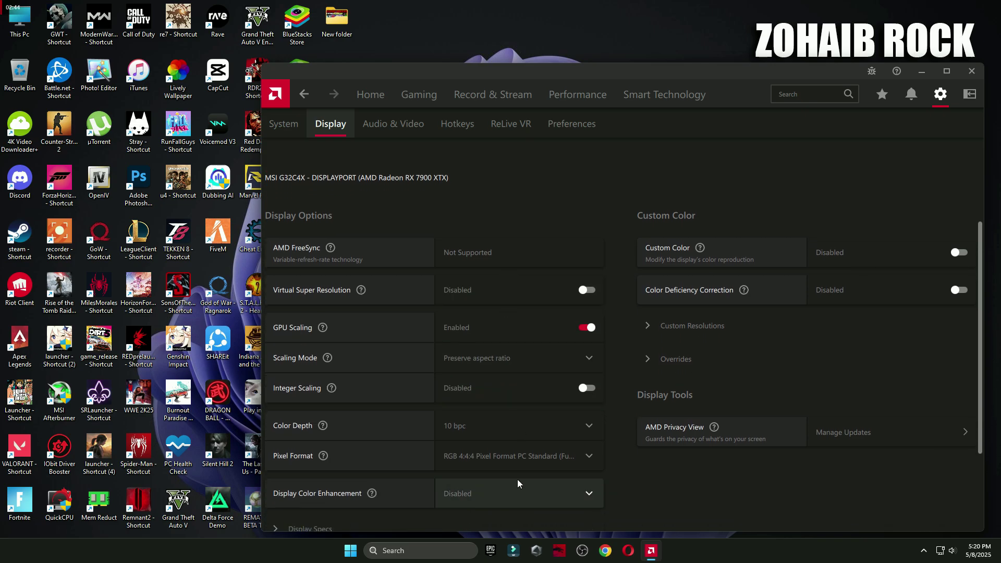
- Try Custom Color with Color Temperature Control on Display 1, and turn Custom Color back off
left_click(753, 261)
left_click(955, 286)
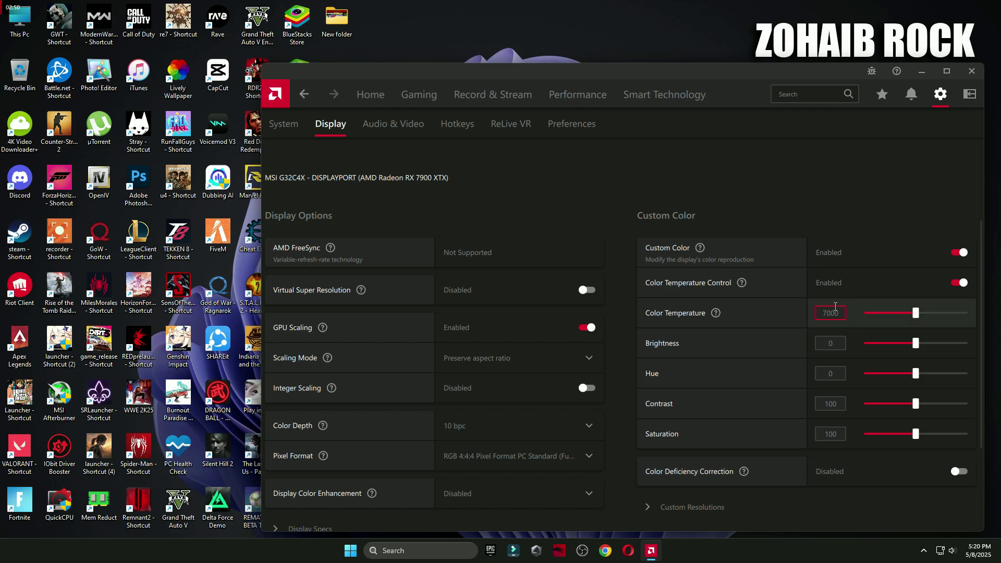
left_click(959, 252)
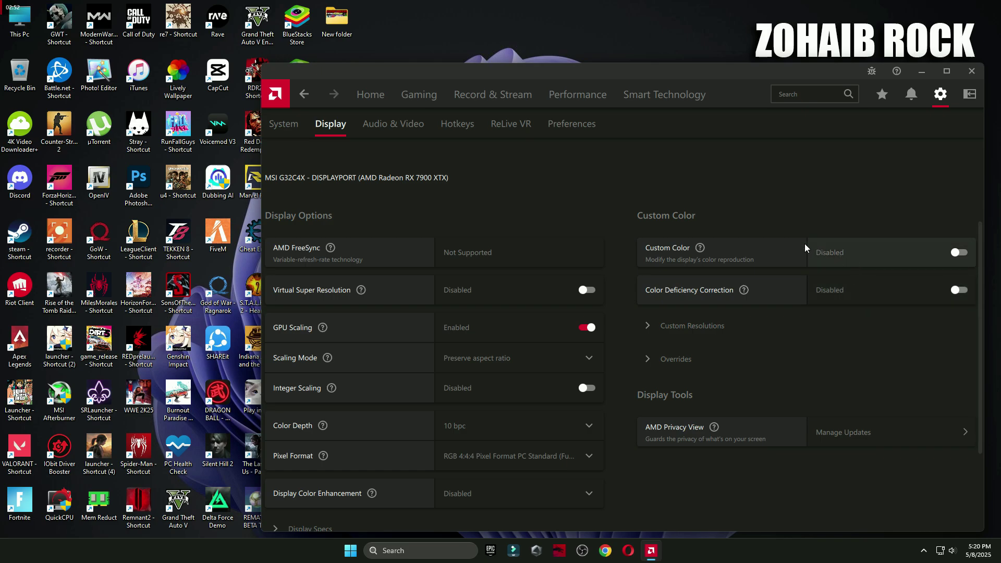
- Examine the Audio & Video, Hotkeys, ReLive VR and Preferences settings
left_click(393, 125)
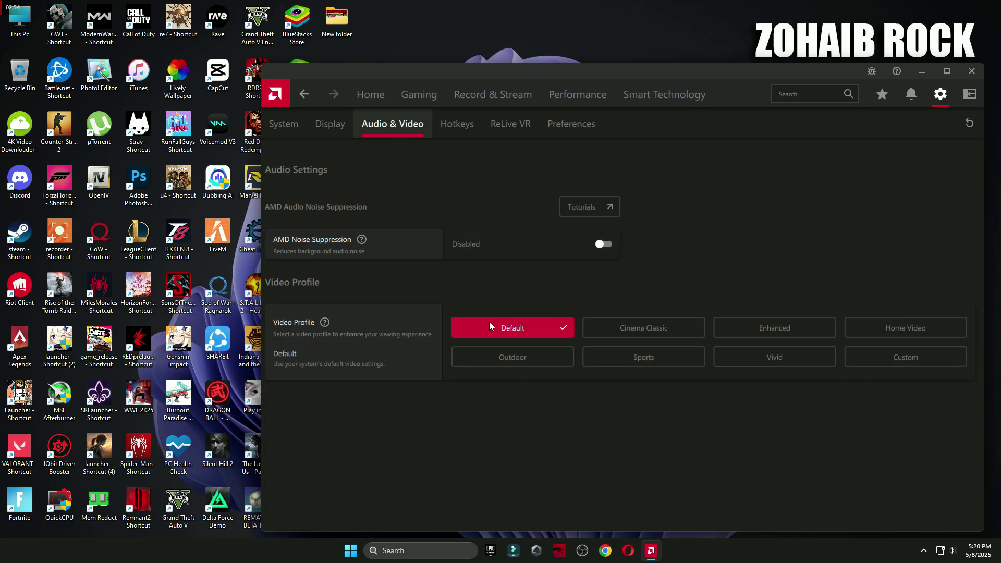
left_click(456, 125)
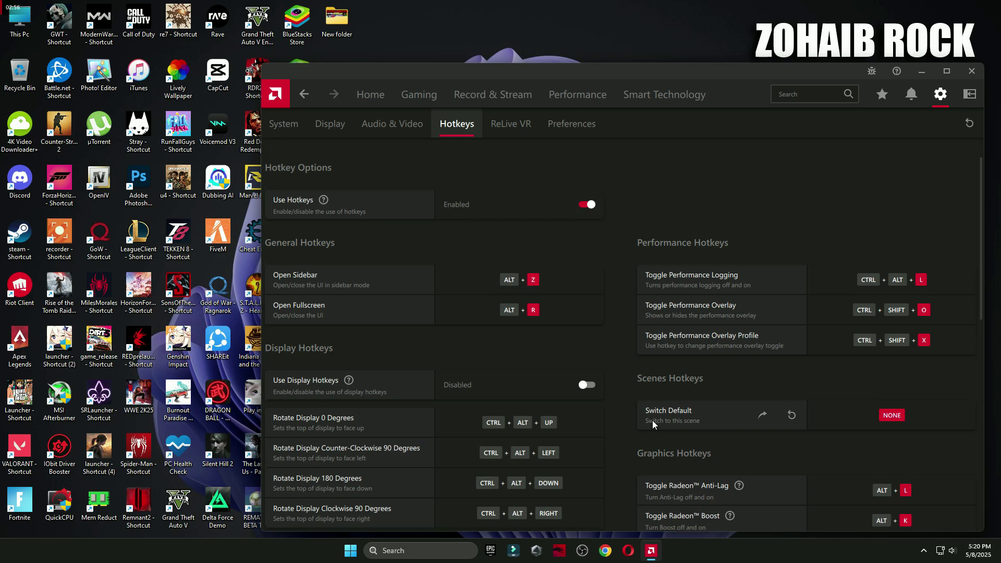
scroll(653, 424, "down", 8)
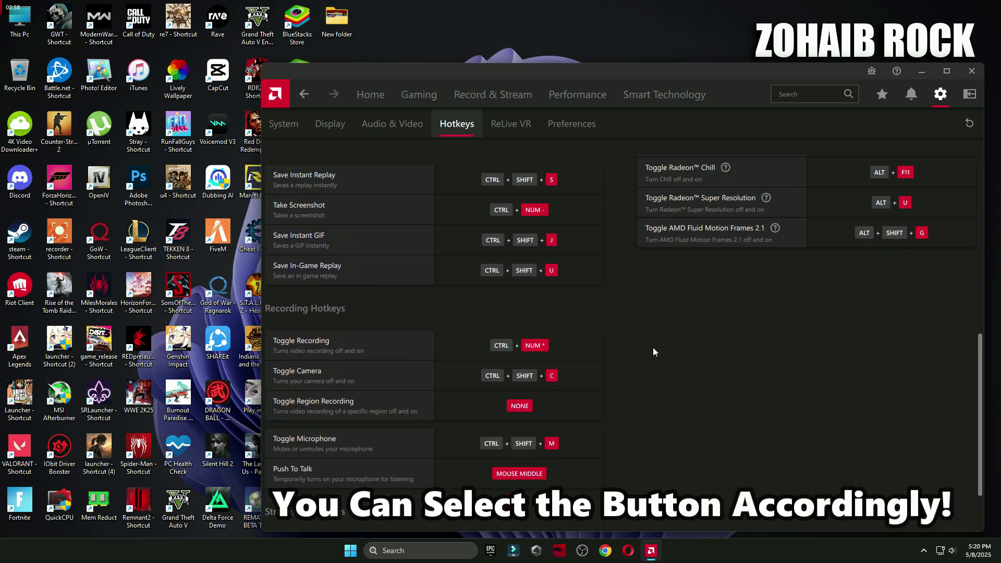
scroll(527, 373, "up", 8)
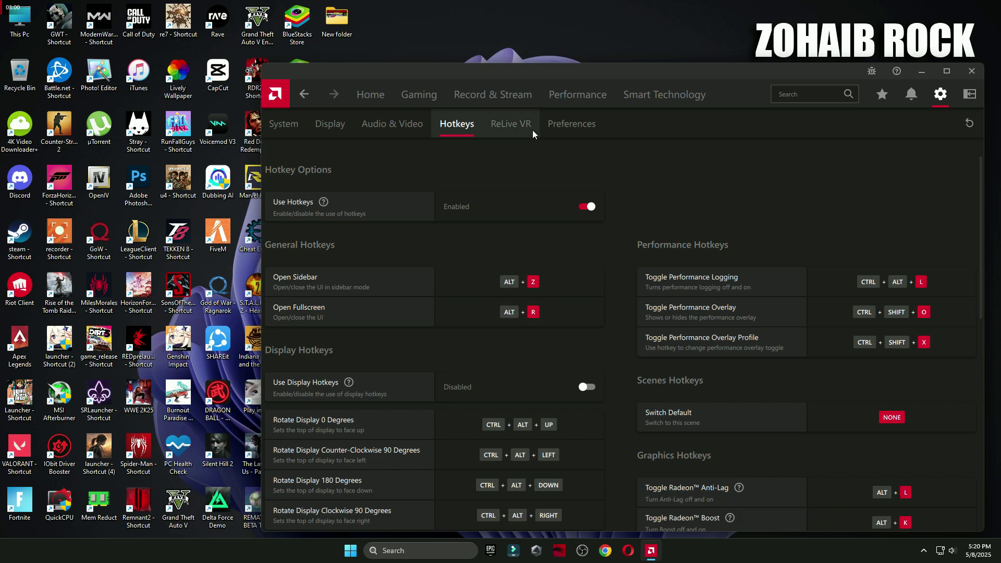
left_click(532, 130)
left_click(570, 128)
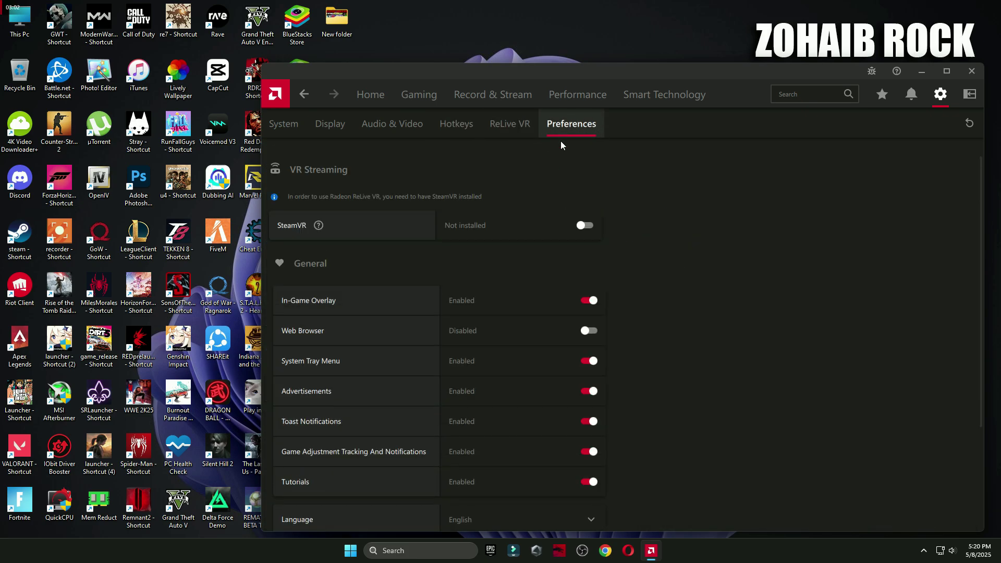
scroll(556, 328, "down", 2)
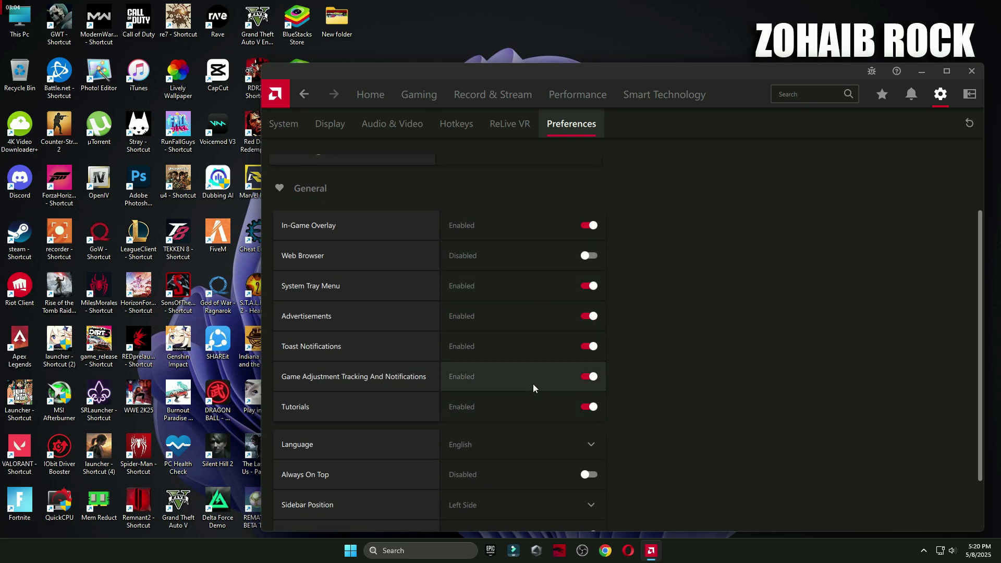
scroll(533, 387, "down", 2)
scroll(562, 390, "up", 4)
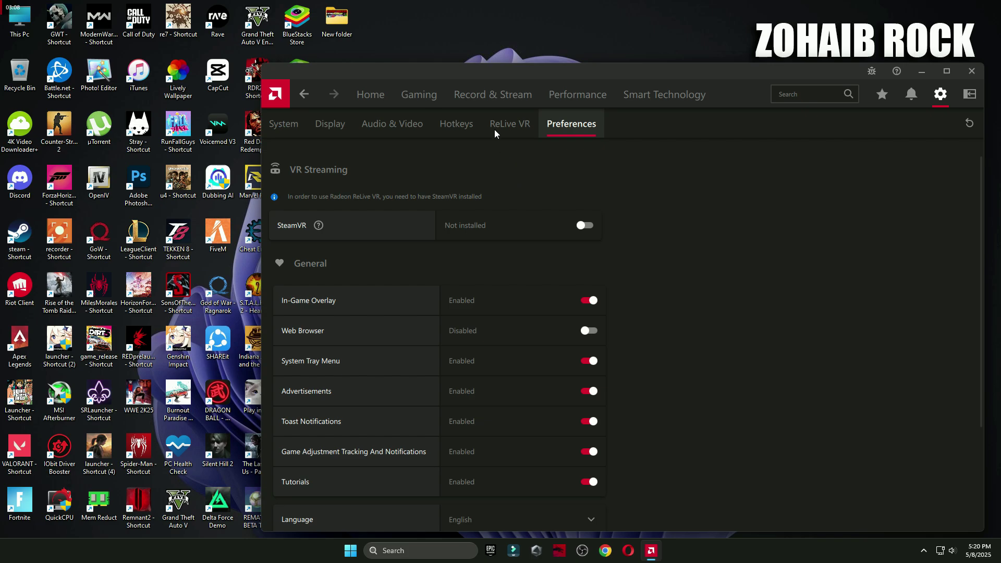
- Enable the performance metrics overlay at Top Right with graph/gauge size 150%, 3 columns and 37% transparency
left_click(569, 95)
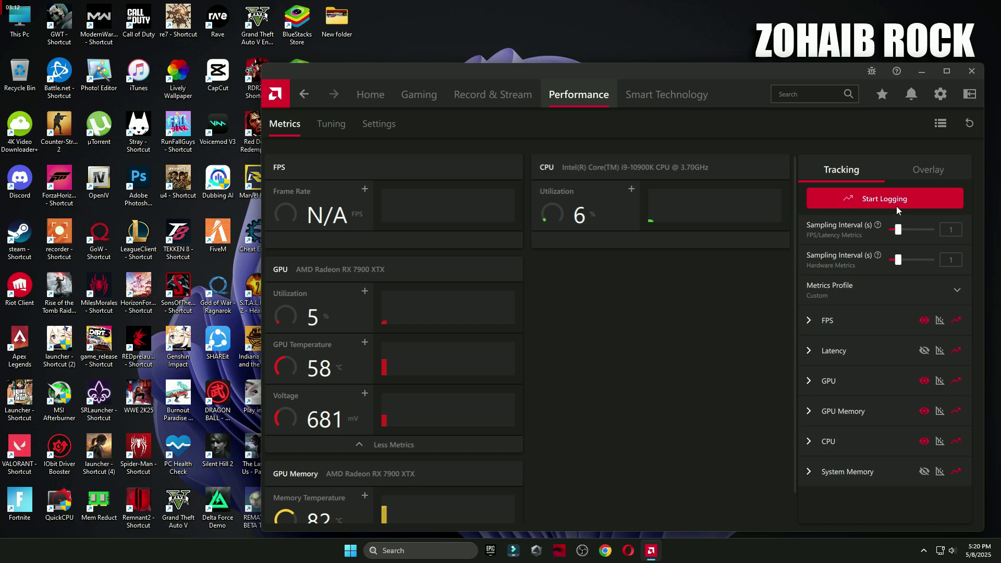
left_click(923, 177)
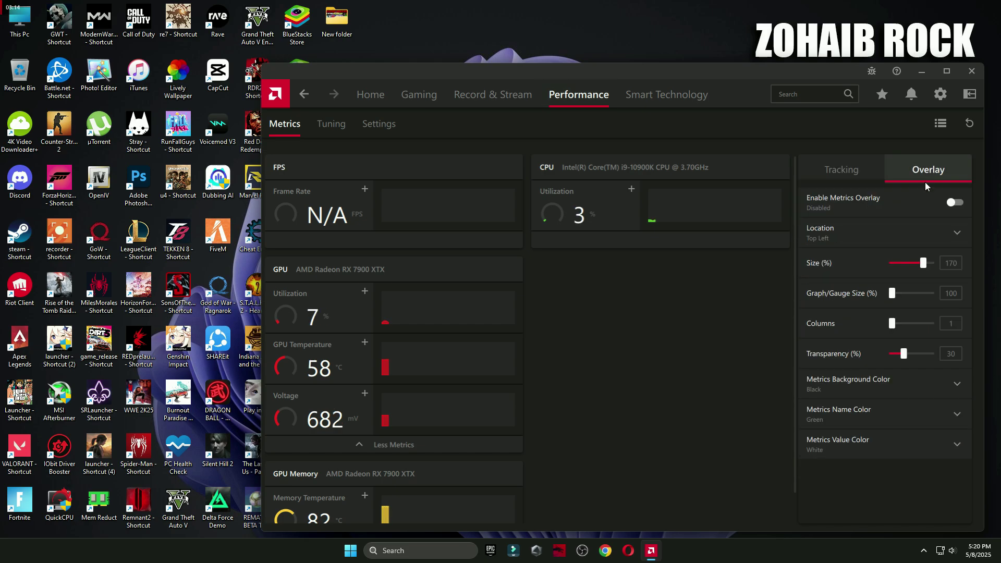
left_click(954, 202)
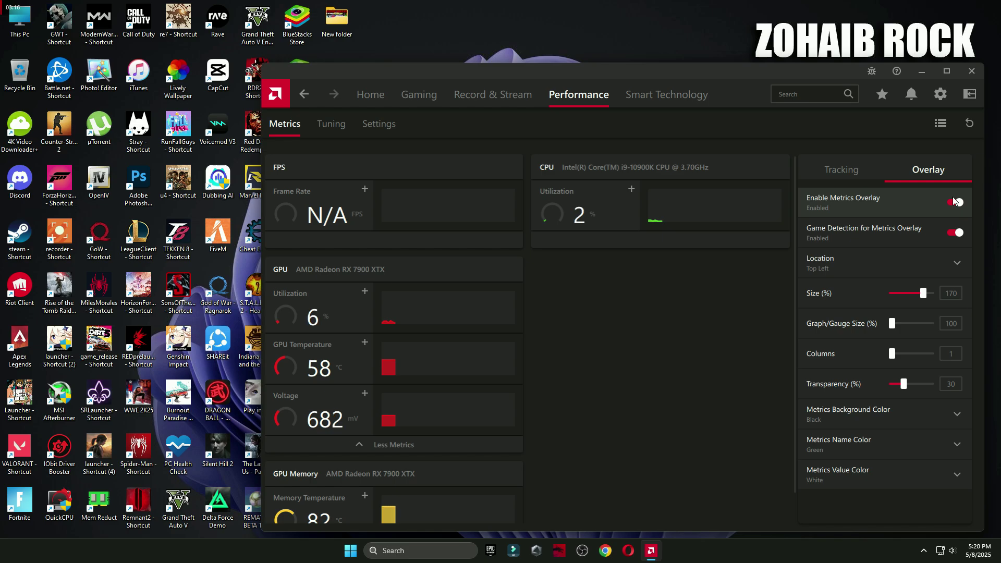
left_click(868, 265)
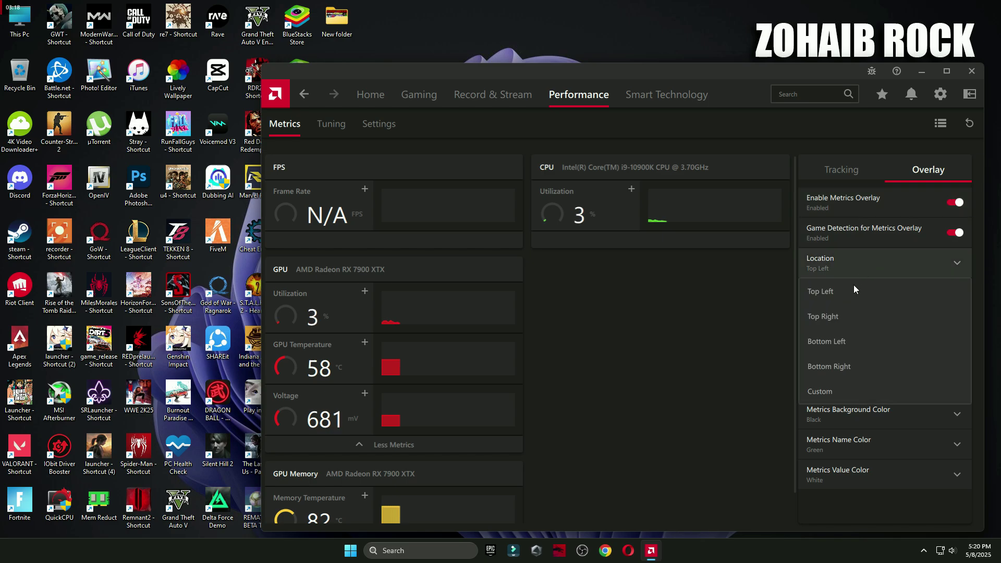
left_click(841, 318)
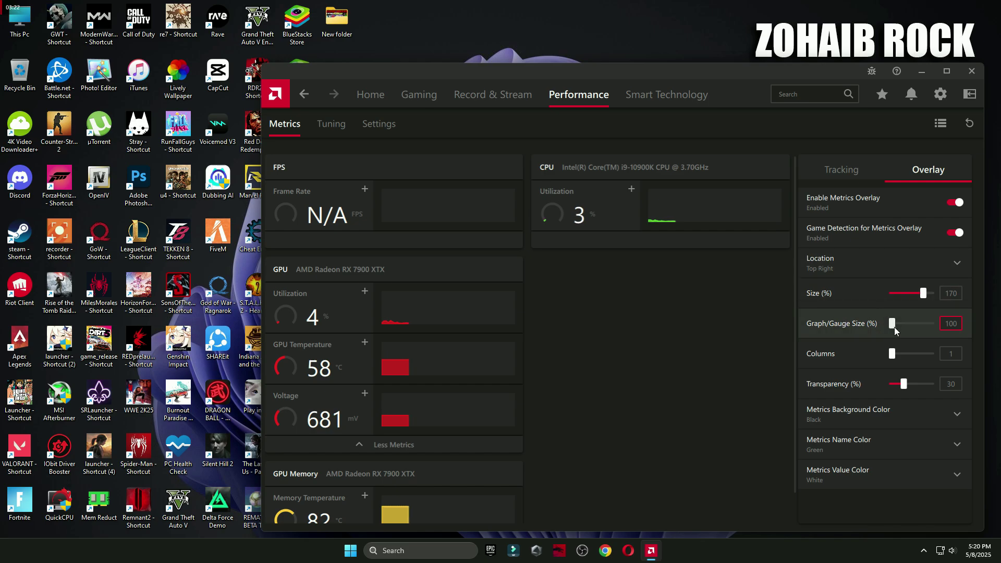
left_click(906, 359)
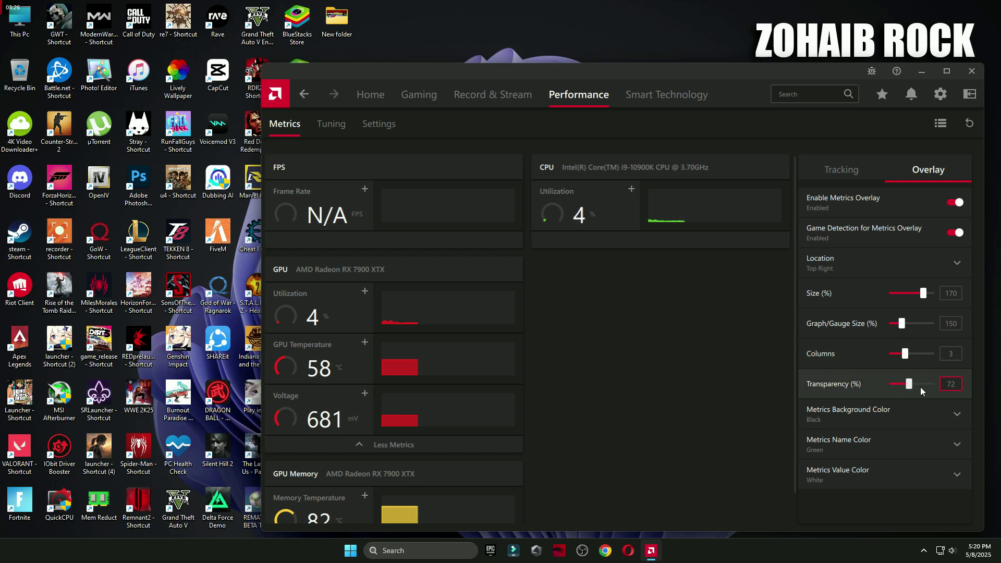
left_click(906, 389)
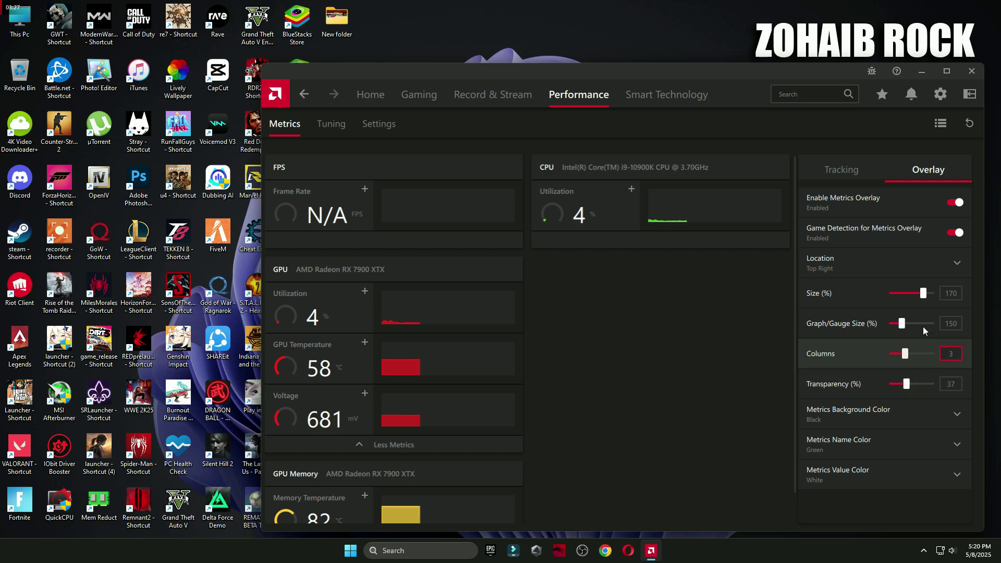
- Try the Bottom Left location for the metrics overlay, and set the location to Top Left
left_click(927, 273)
left_click(858, 337)
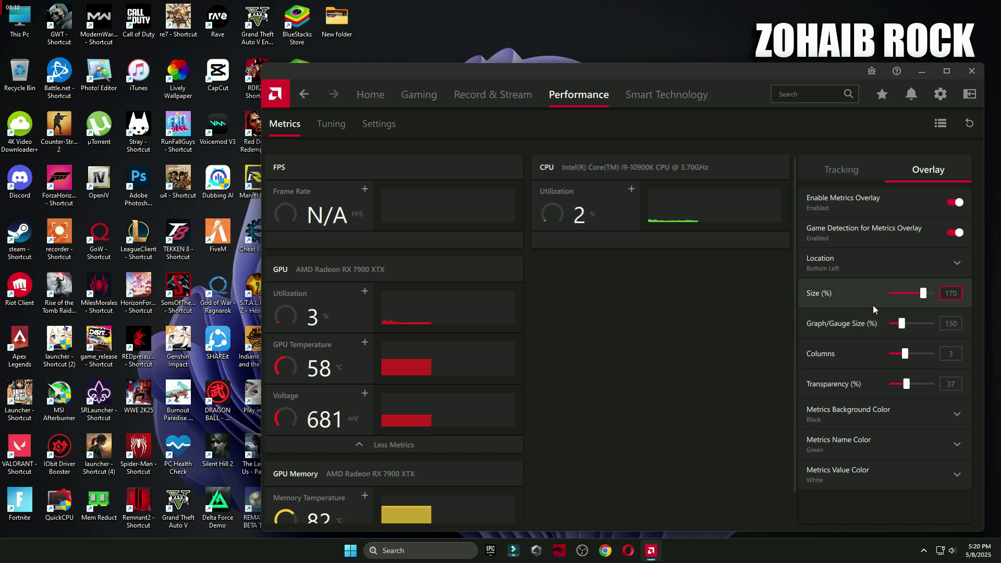
left_click(869, 268)
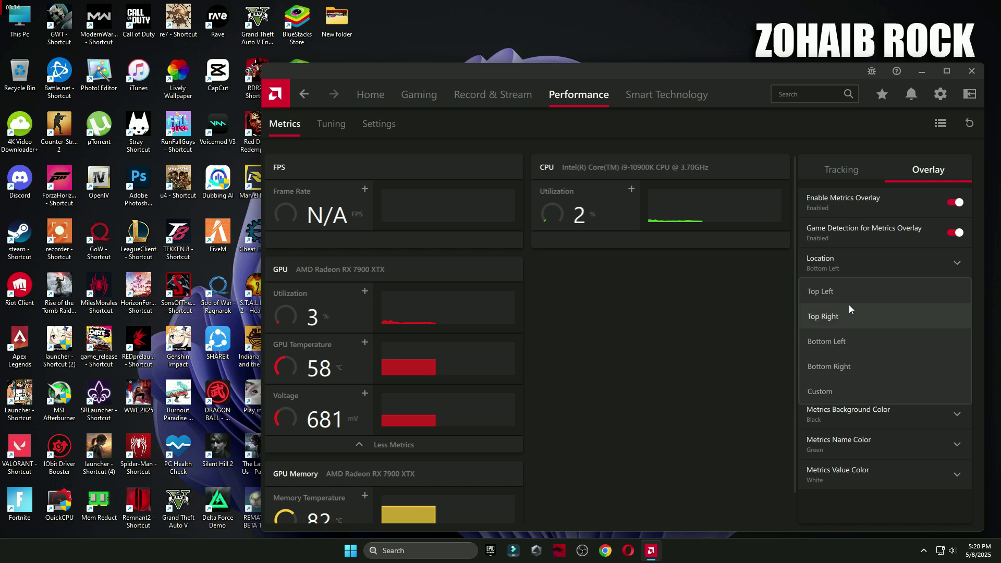
left_click(851, 292)
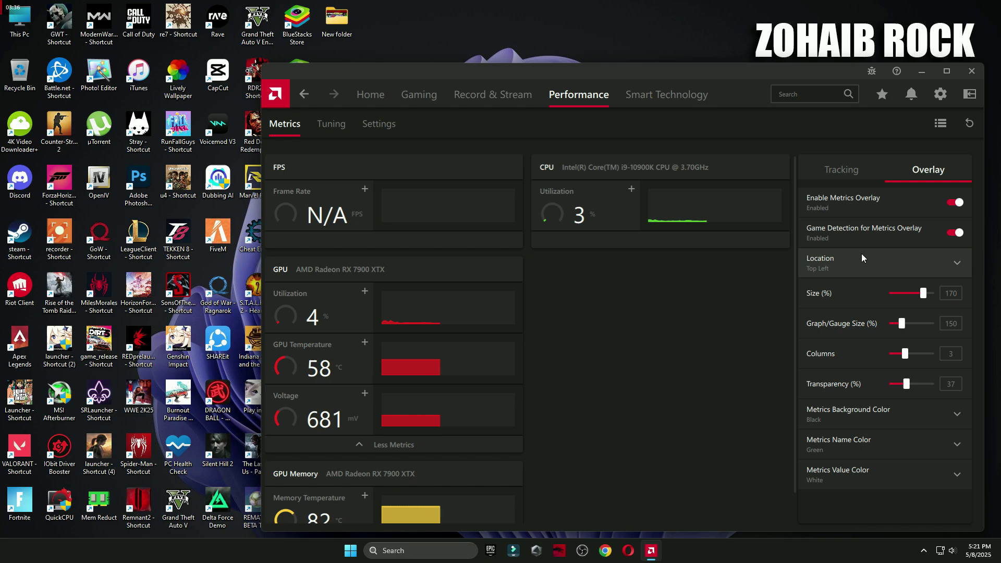
- Check the Performance metrics settings and disable the metrics overlay
left_click(361, 123)
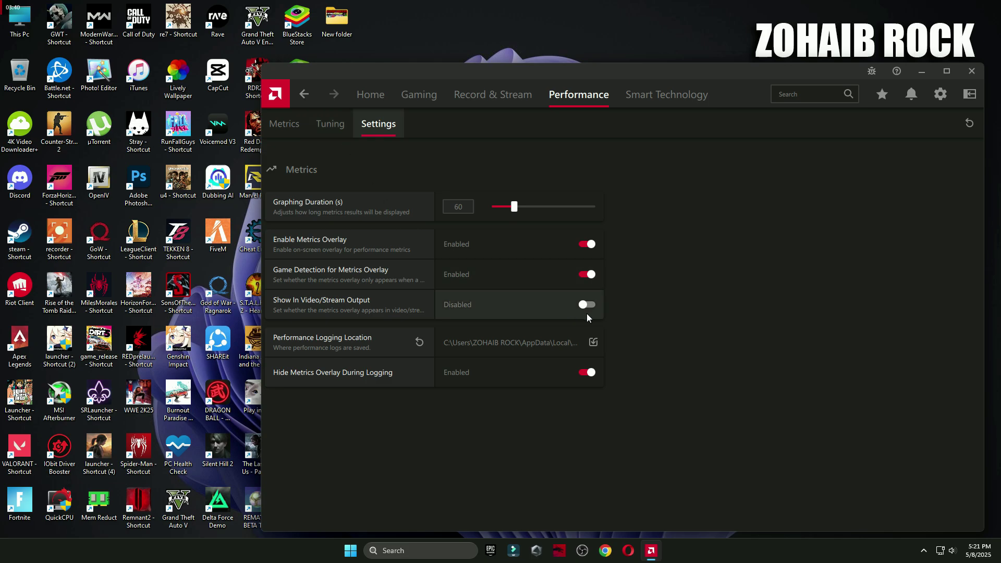
left_click(293, 123)
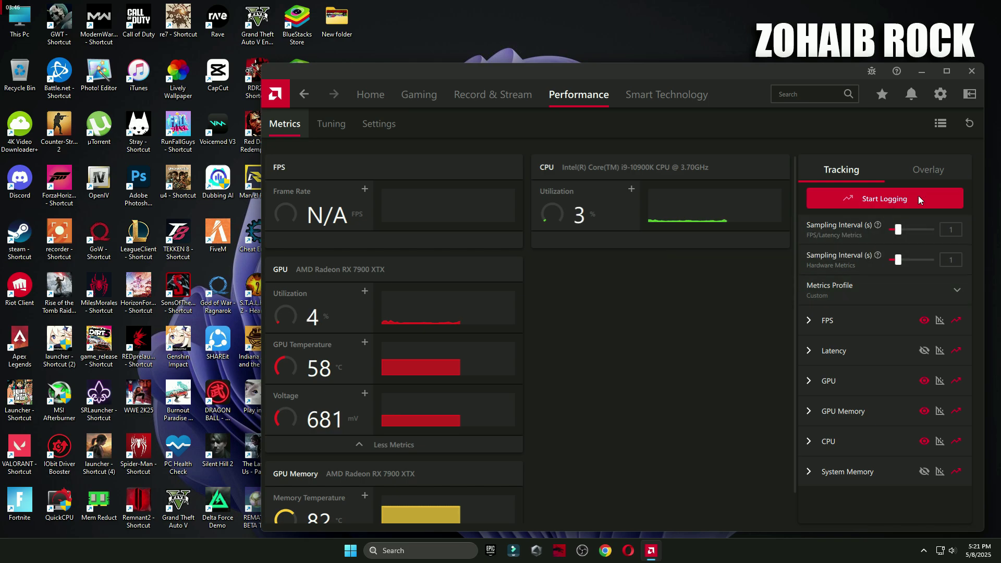
left_click(918, 174)
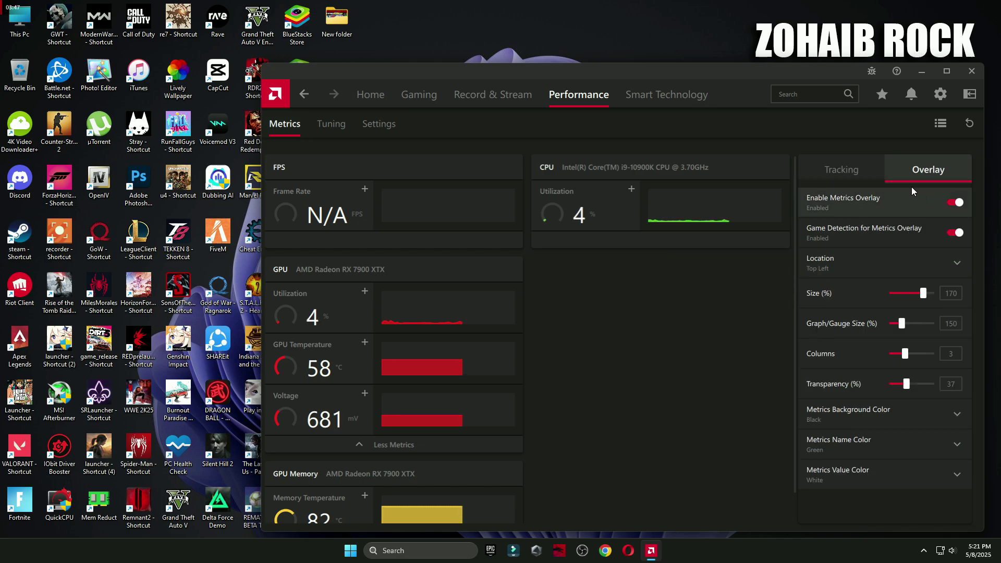
left_click(958, 202)
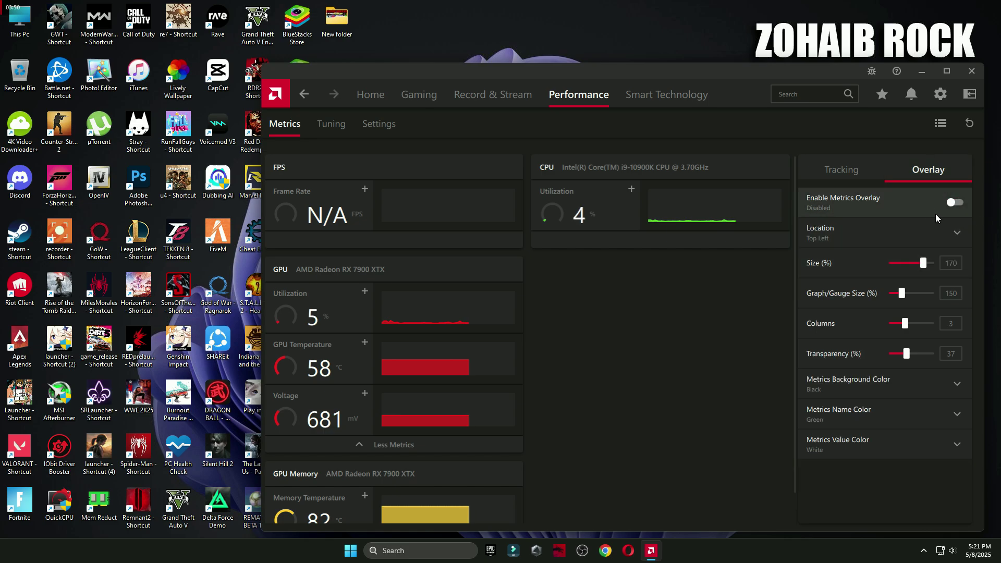
- Look through the Performance tuning and settings pages and the Record, Live Stream, Scene Editor and Media pages
left_click(346, 127)
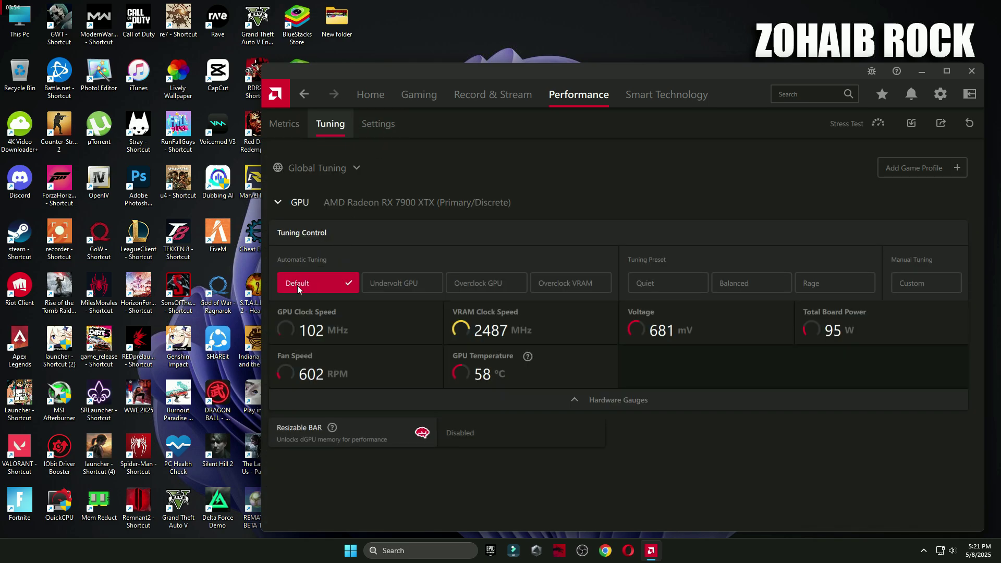
left_click(376, 130)
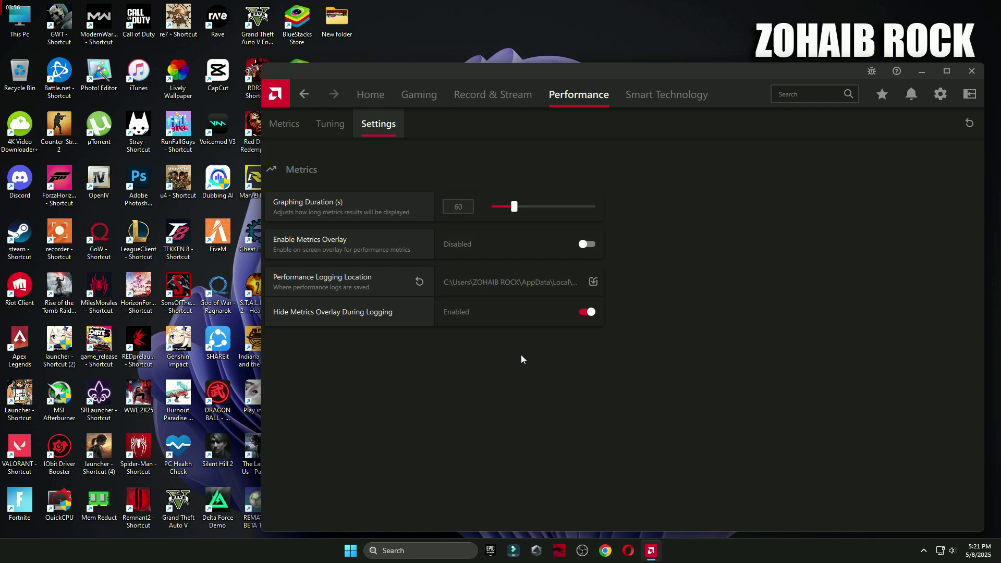
left_click(488, 102)
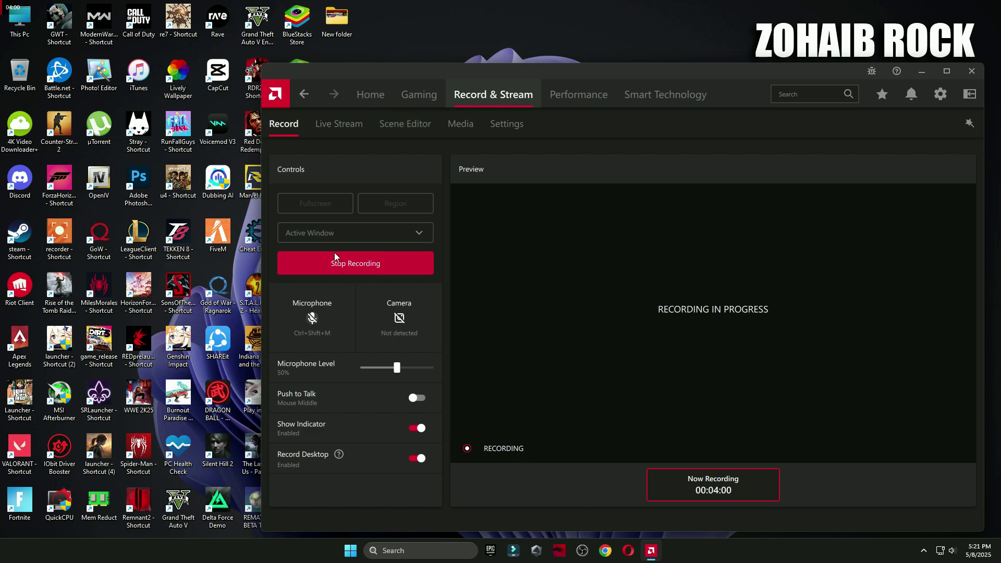
left_click(356, 134)
left_click(396, 134)
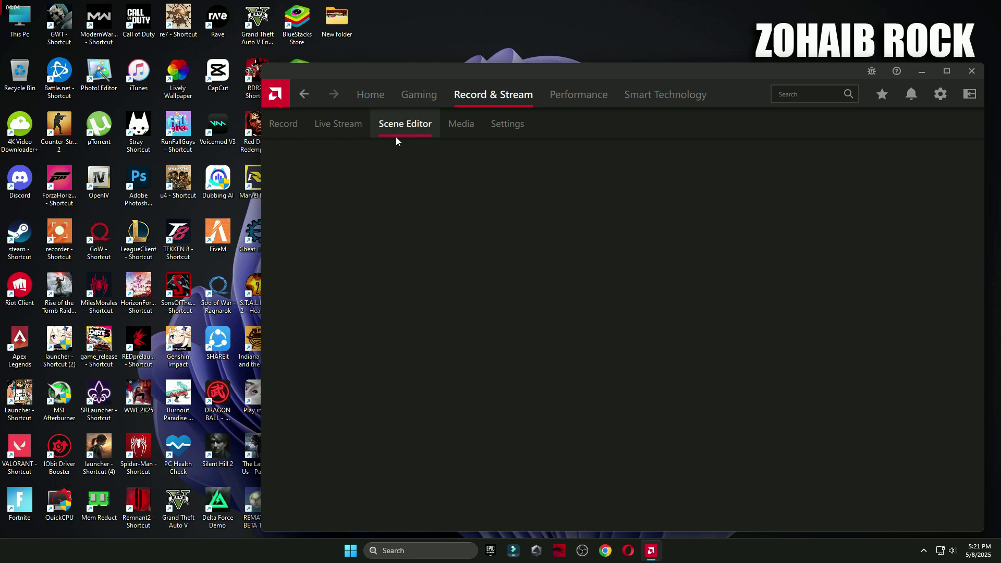
left_click(463, 130)
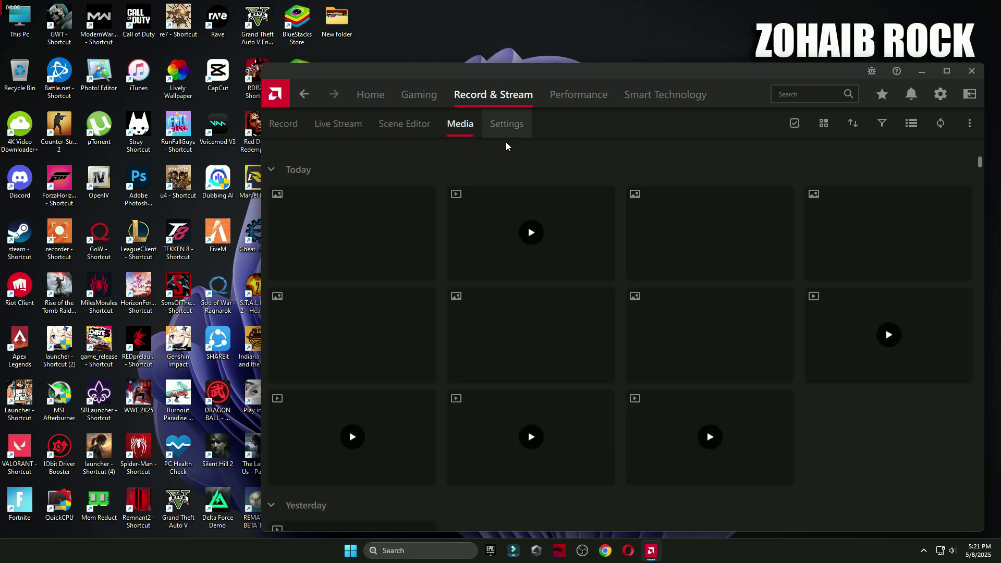
- Examine the Record & Stream settings, including Show Indicator, the Recording Resolution choices and the microphone options
left_click(516, 135)
scroll(512, 182, "down", 5)
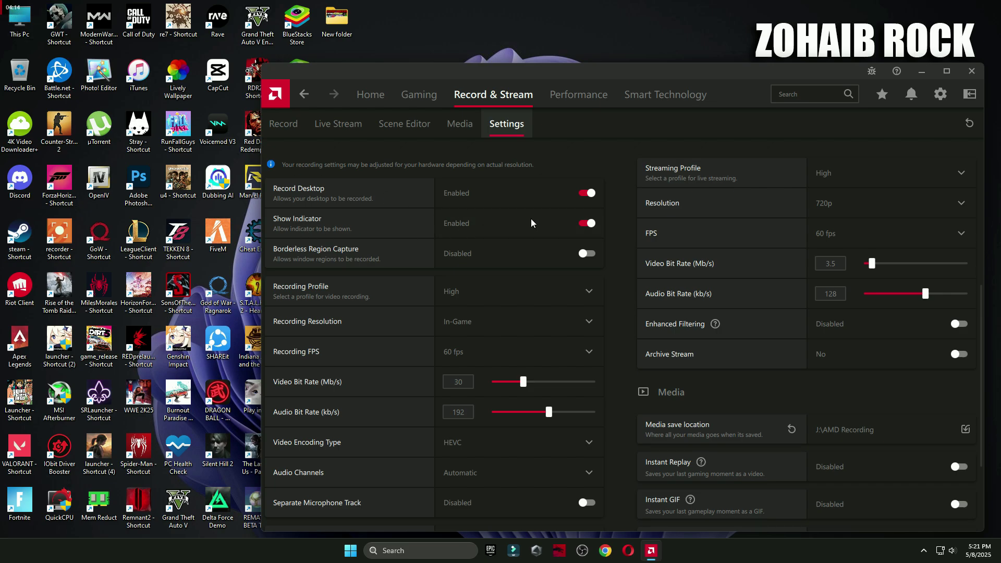
left_click(584, 227)
left_click(569, 227)
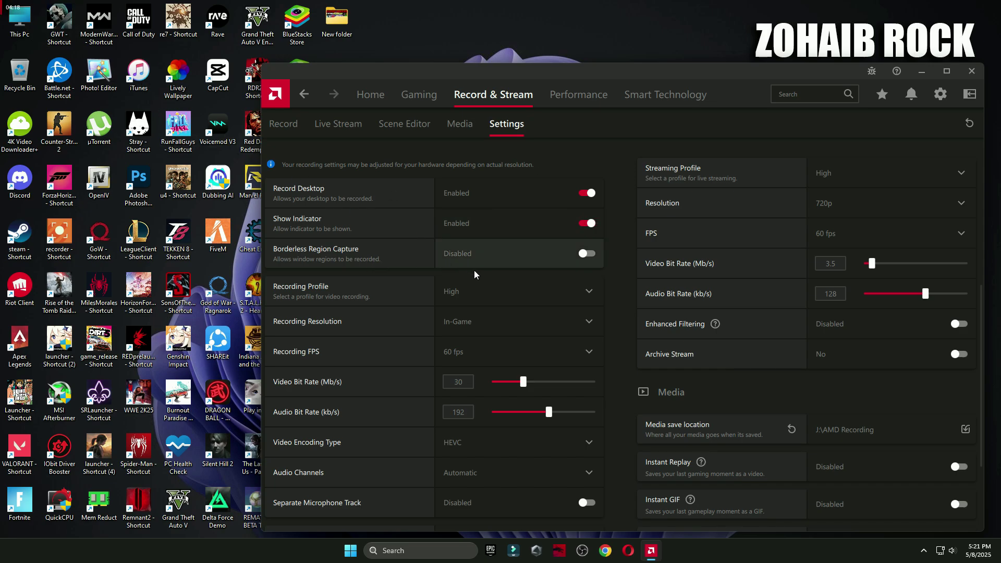
left_click(496, 323)
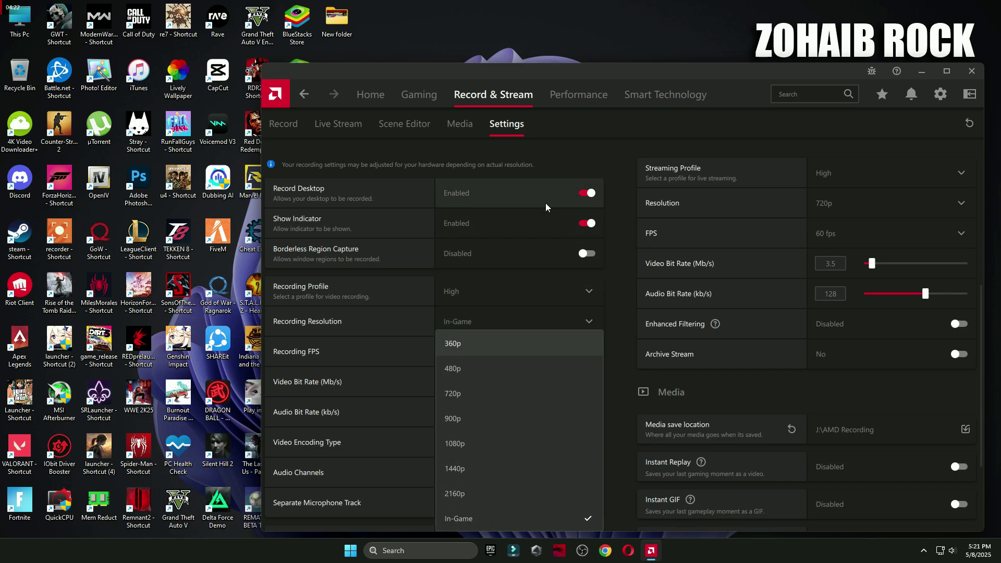
left_click(562, 189)
scroll(487, 342, "down", 3)
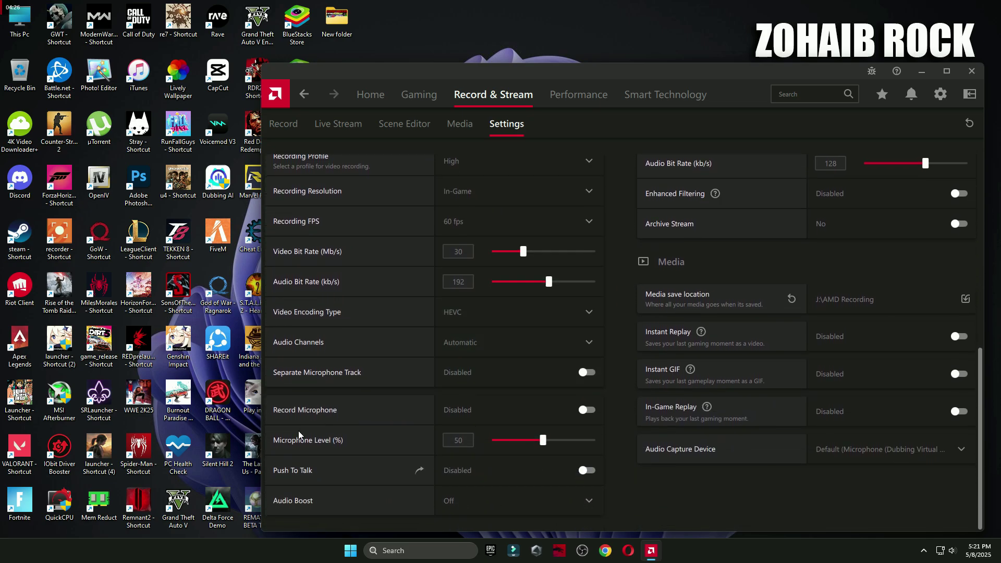
- Examine the Microphone Level setting and the Live Streaming options, including Streaming Profile and Resolution, in the Record & Stream settings
left_click(554, 415)
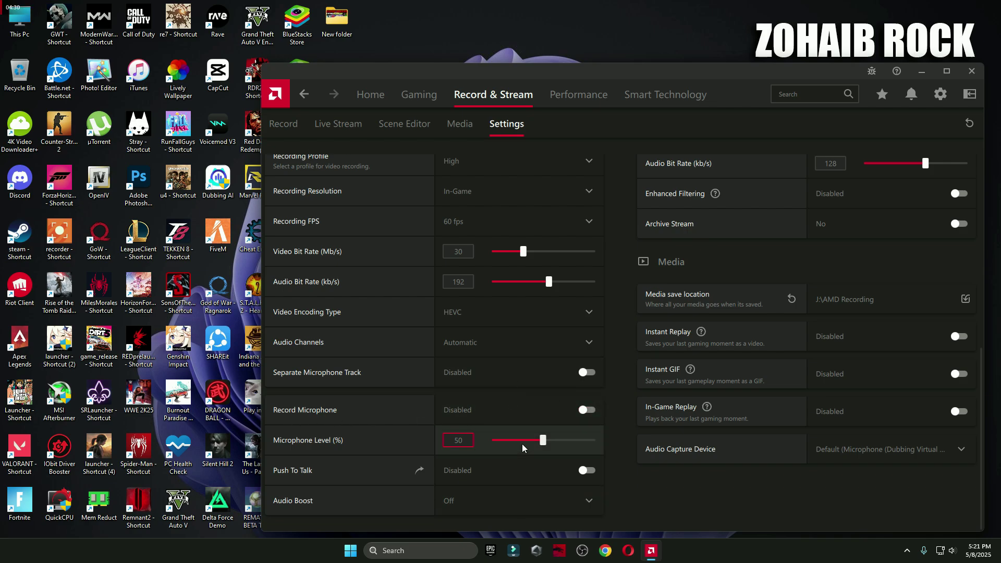
scroll(558, 462, "up", 7)
scroll(688, 436, "down", 2)
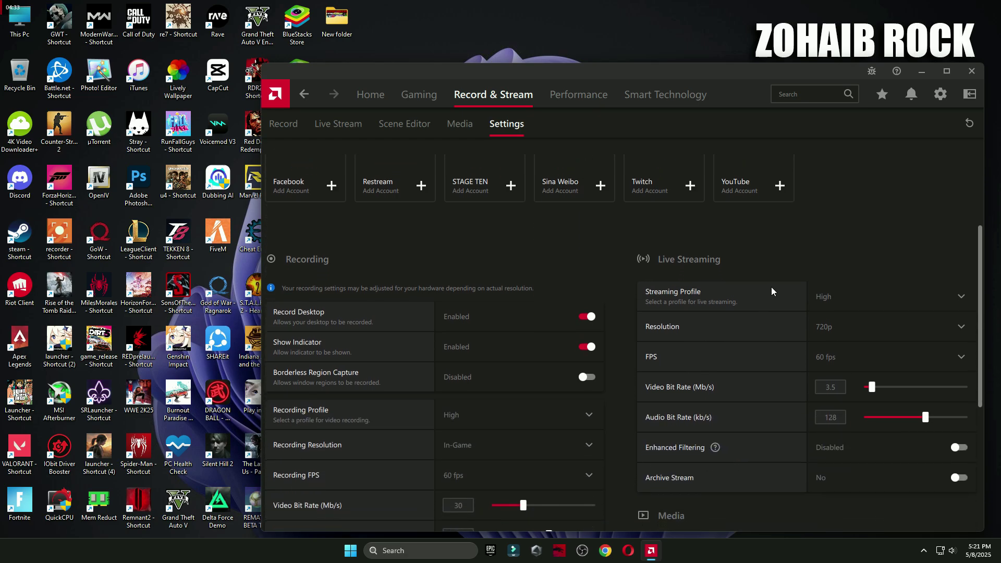
left_click(844, 302)
left_click(860, 297)
left_click(866, 329)
scroll(866, 272, "down", 2)
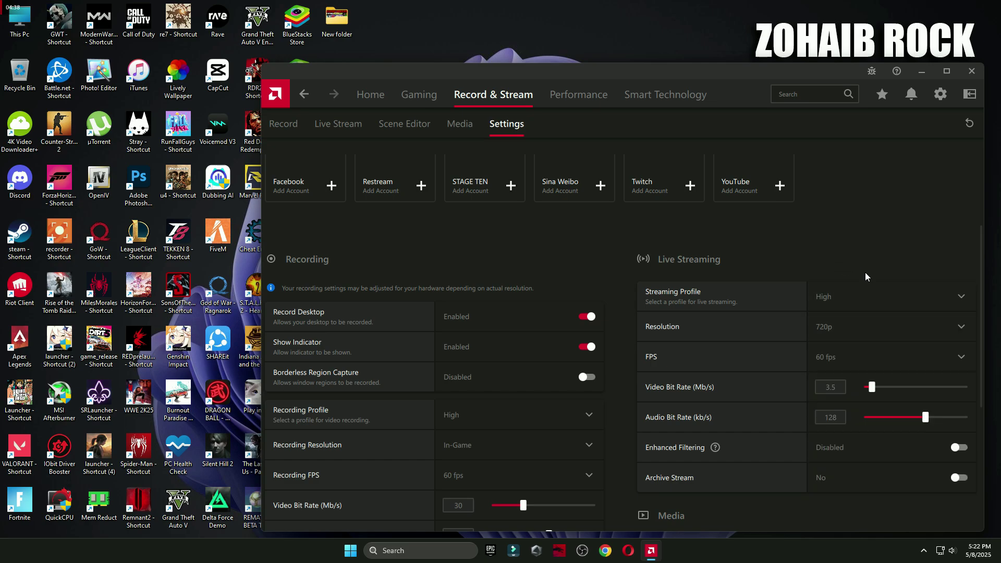
scroll(862, 311, "down", 5)
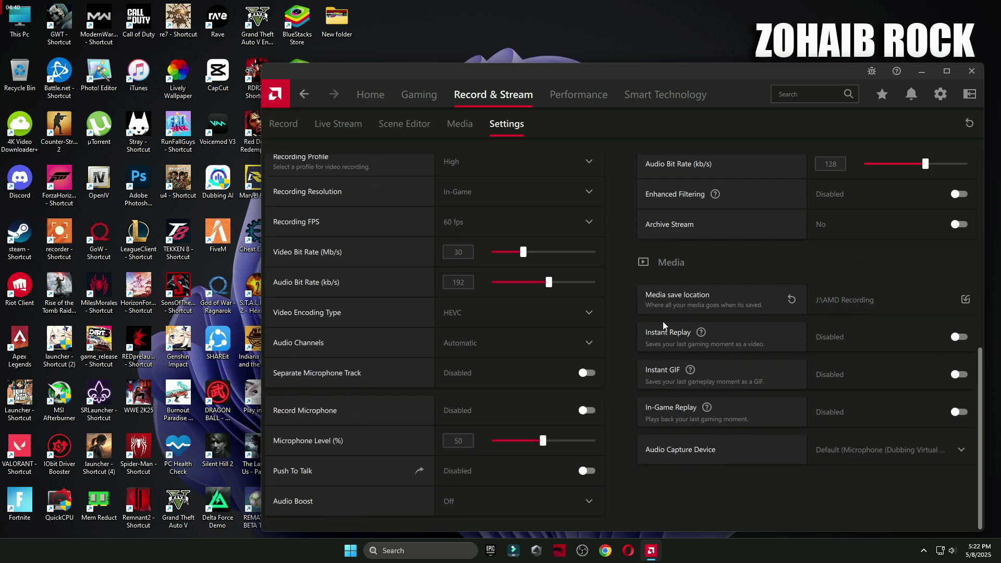
- Check the folder choice for the media save location, try enabling Instant Replay with its duration setting, and disable it again
left_click(910, 301)
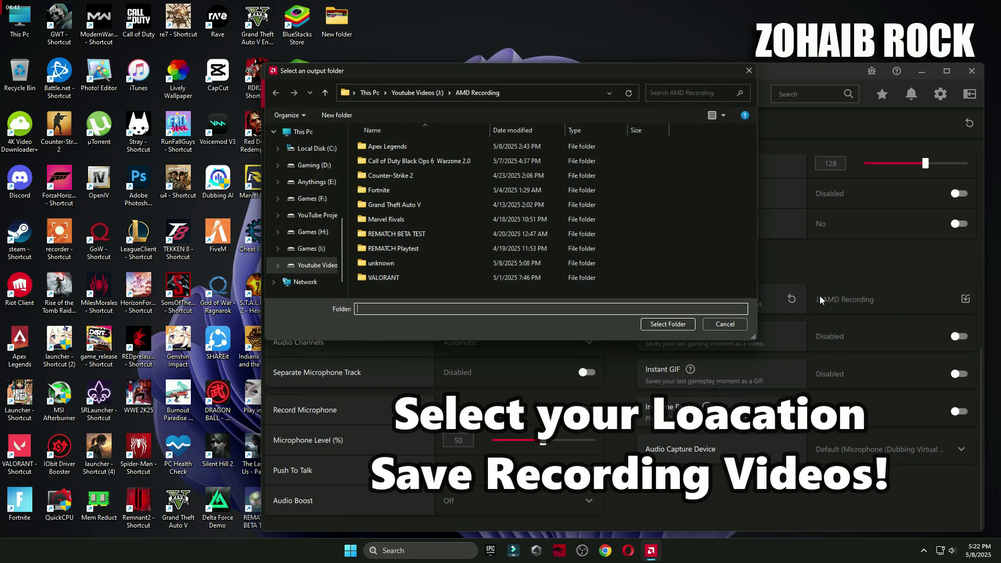
left_click(728, 328)
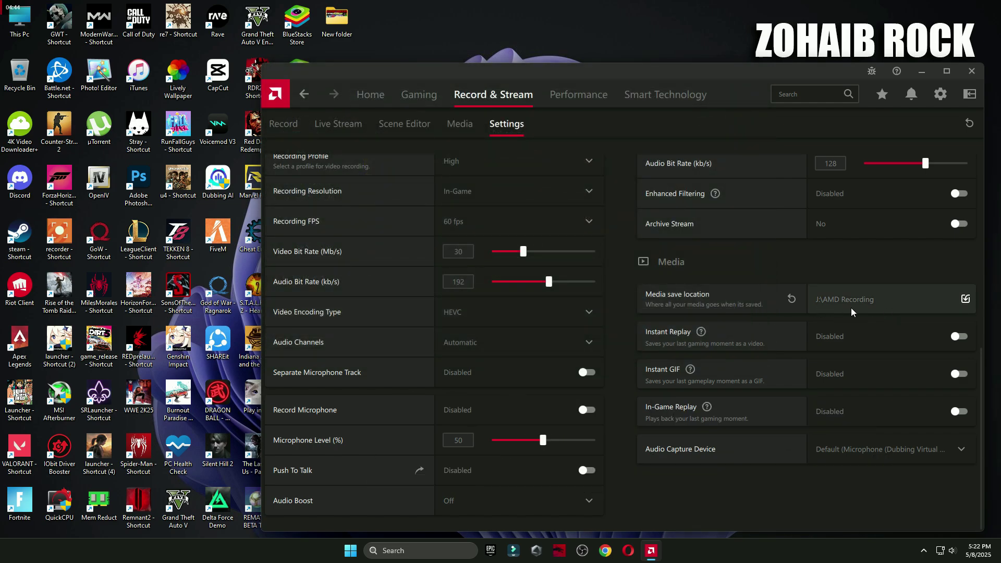
left_click(924, 342)
left_click(880, 369)
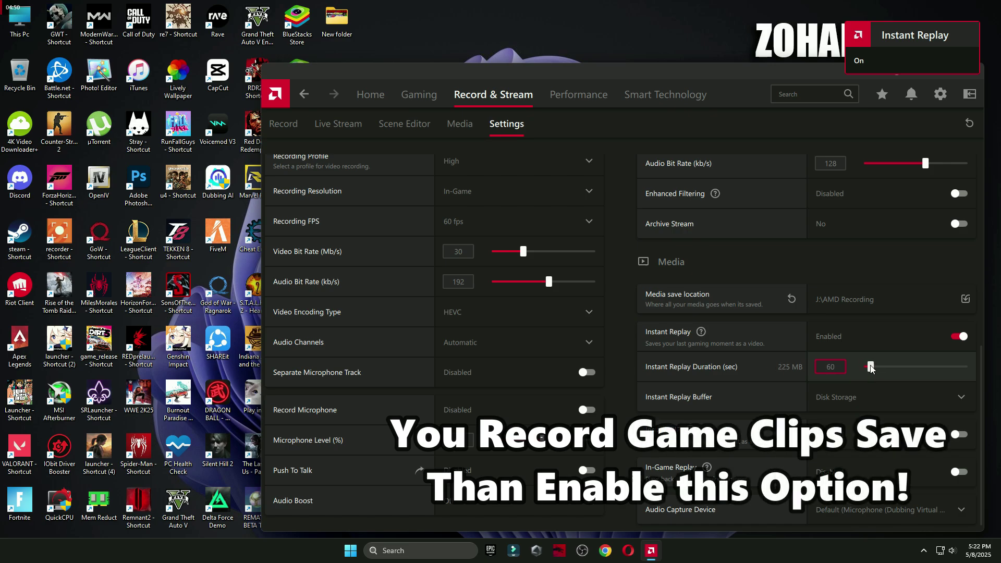
left_click(912, 348)
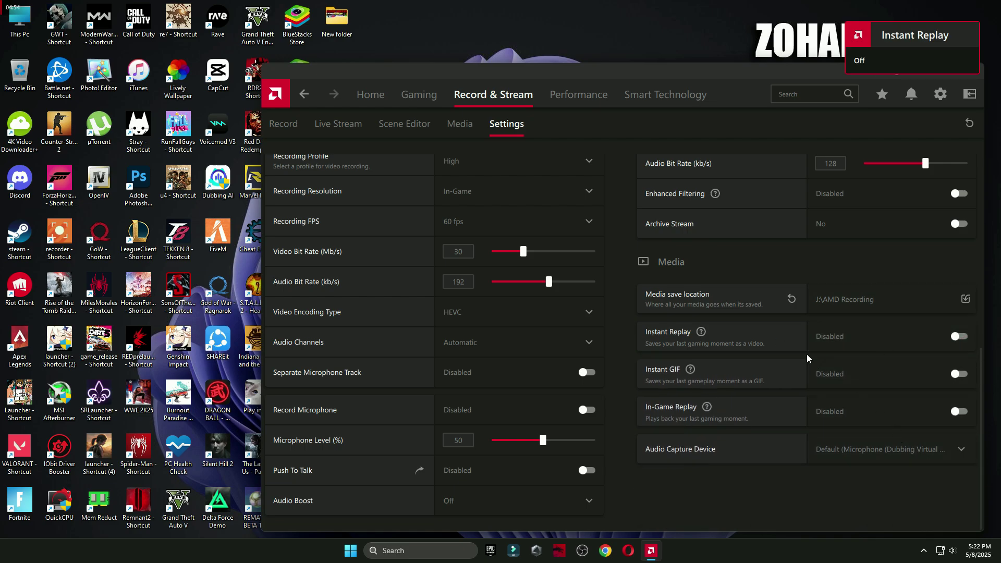
- Close the AMD software and open the Graphics page related to Game Mode in Windows Settings
left_click(371, 94)
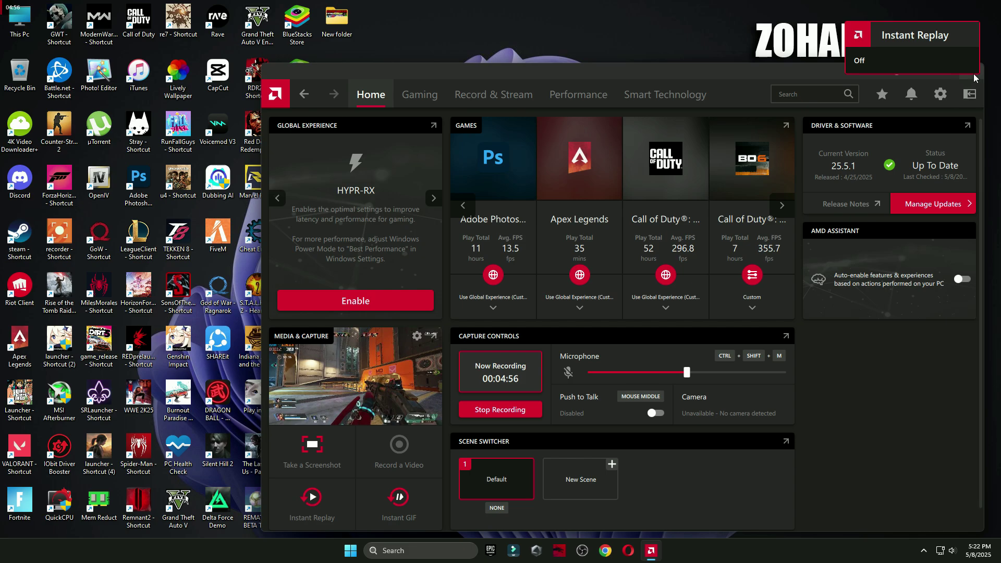
left_click(972, 73)
left_click(362, 550)
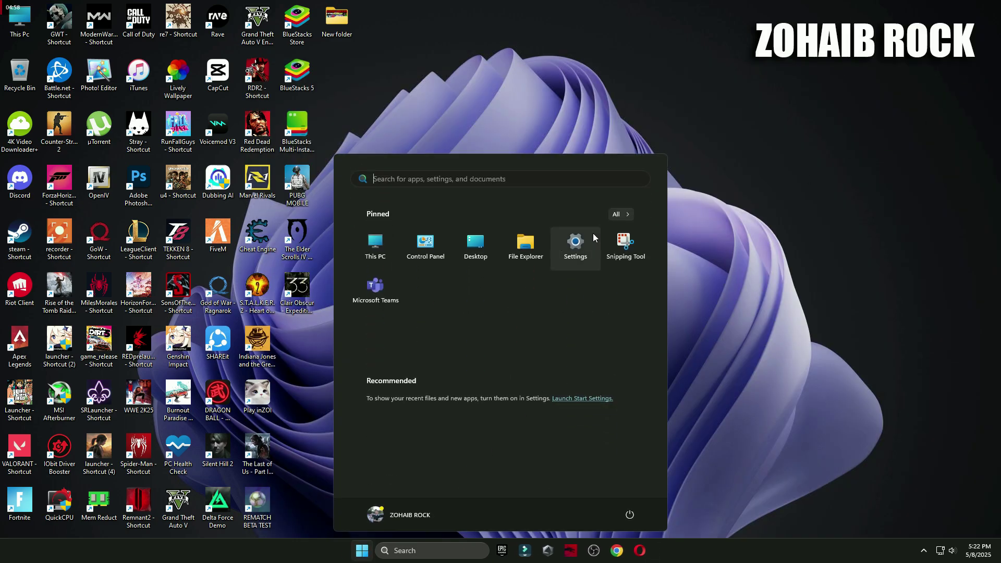
left_click(576, 245)
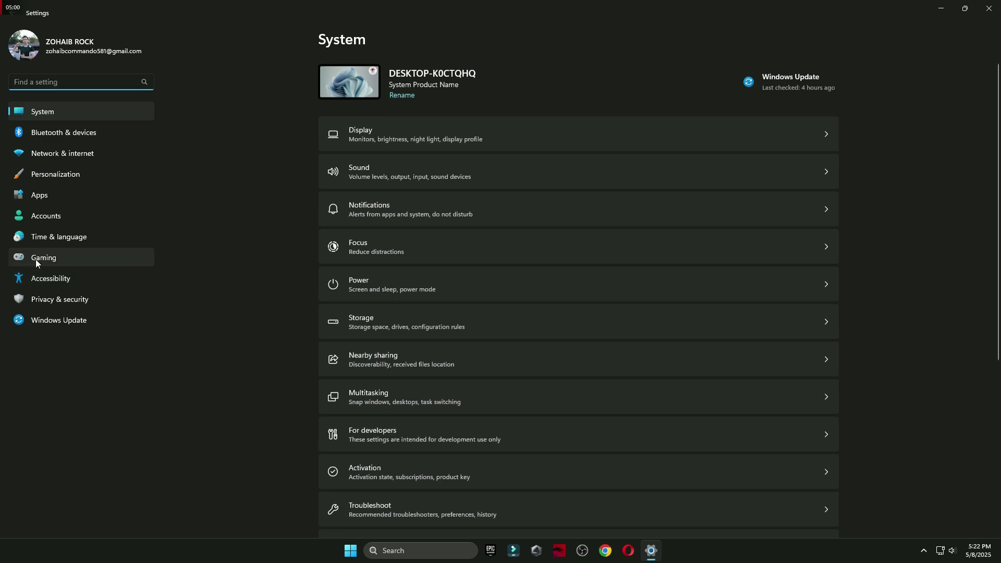
left_click(39, 261)
left_click(386, 157)
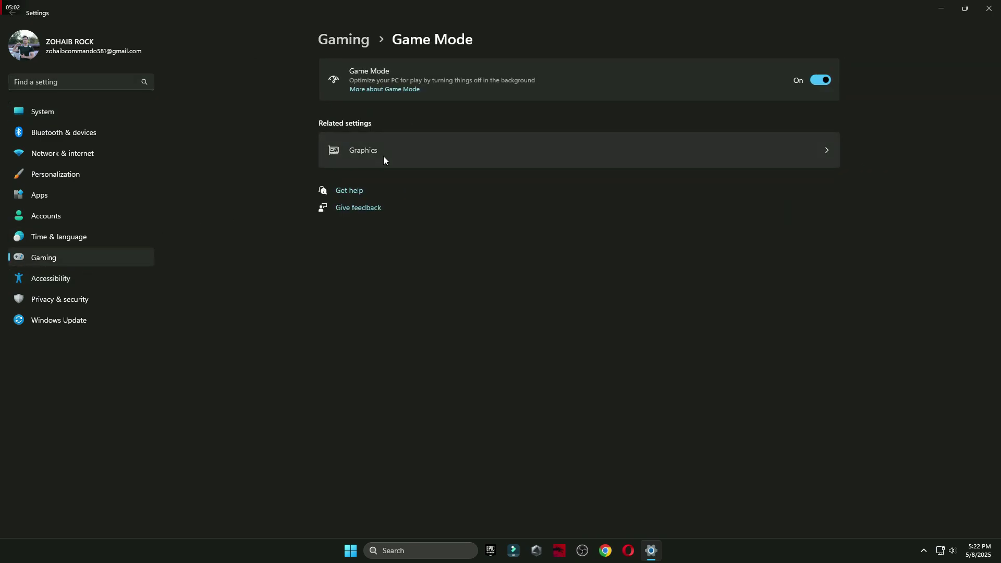
left_click(384, 155)
- Add FortniteClient-Win64-Shipping from I:\Games\Fortnite\FortniteGame\Binaries\Win64 as a desktop app to the custom graphics options
scroll(303, 325, "down", 3)
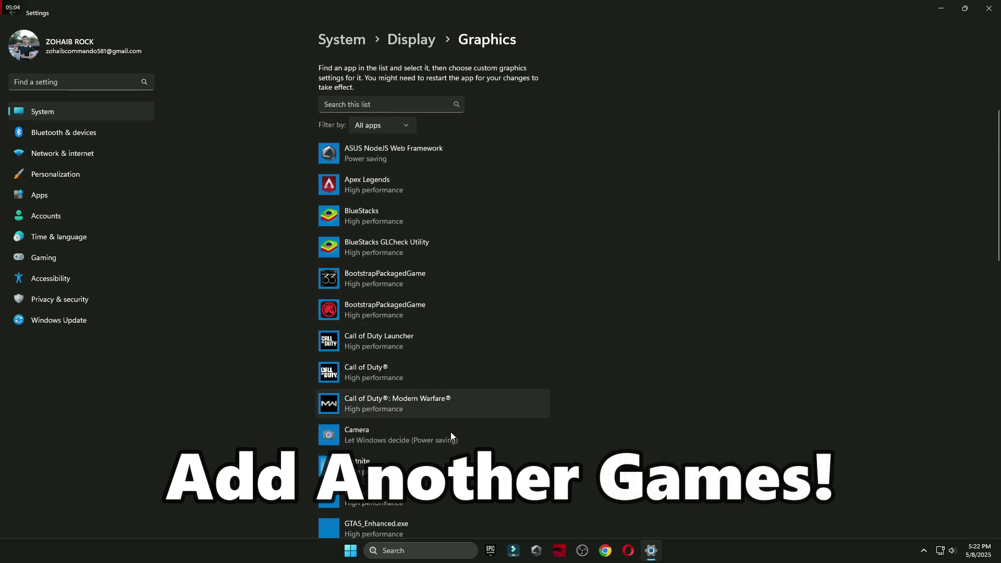
scroll(410, 281, "up", 3)
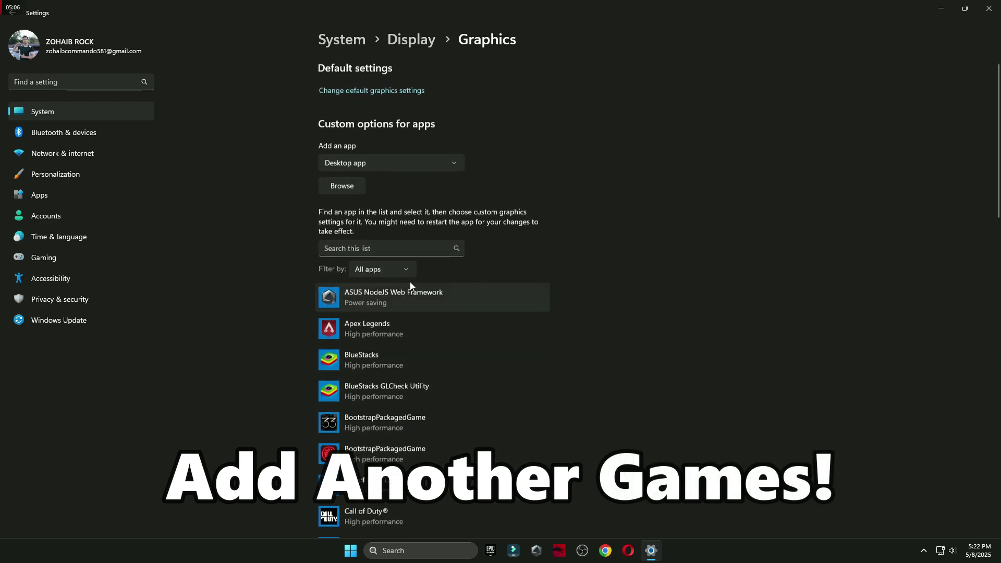
left_click(342, 191)
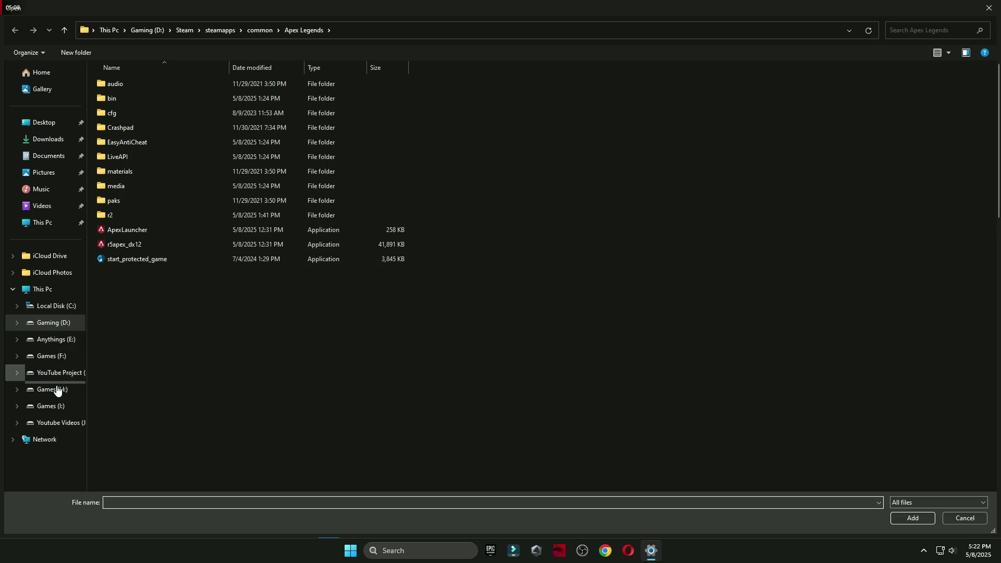
left_click(51, 406)
double_click(133, 103)
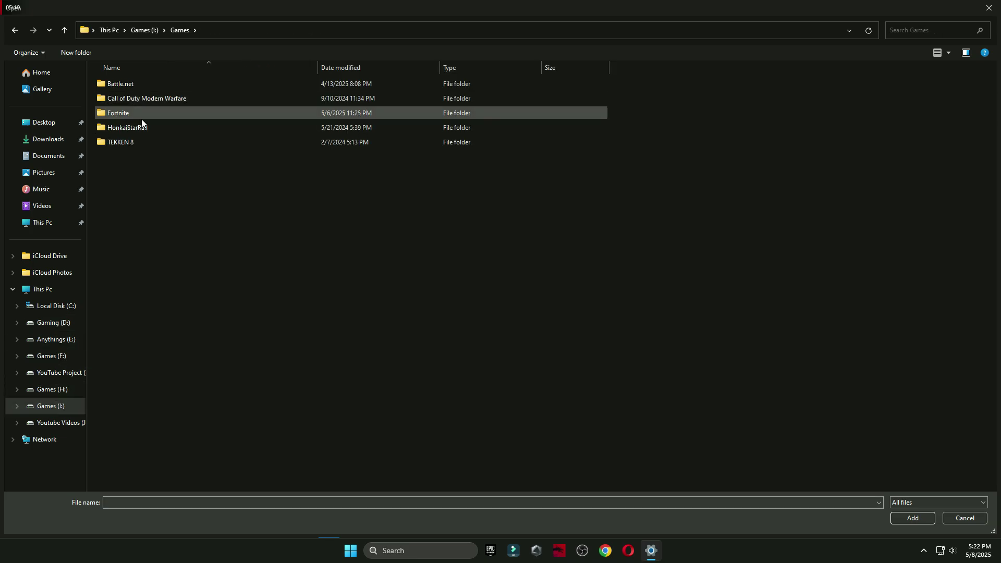
double_click(137, 113)
double_click(155, 128)
double_click(139, 85)
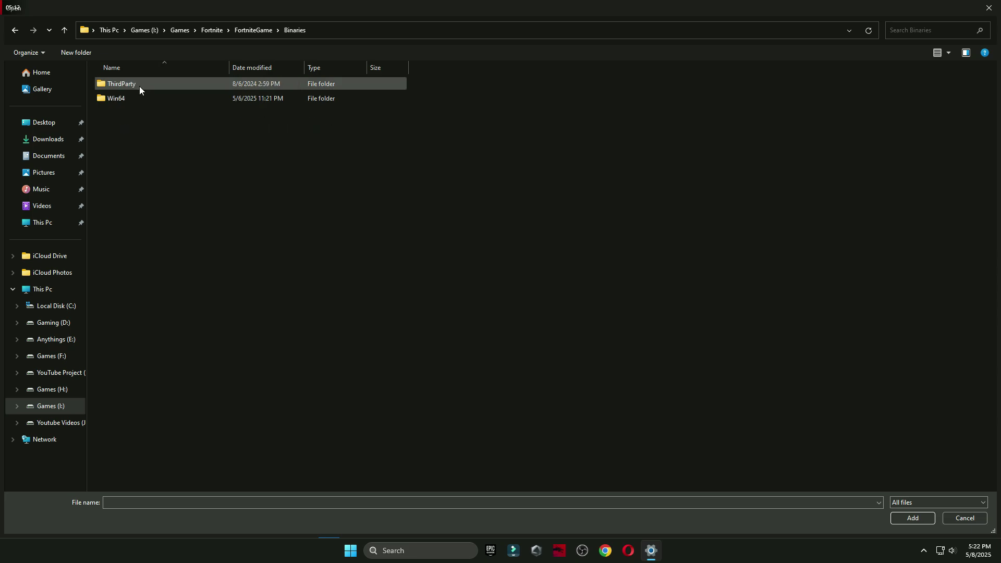
double_click(143, 98)
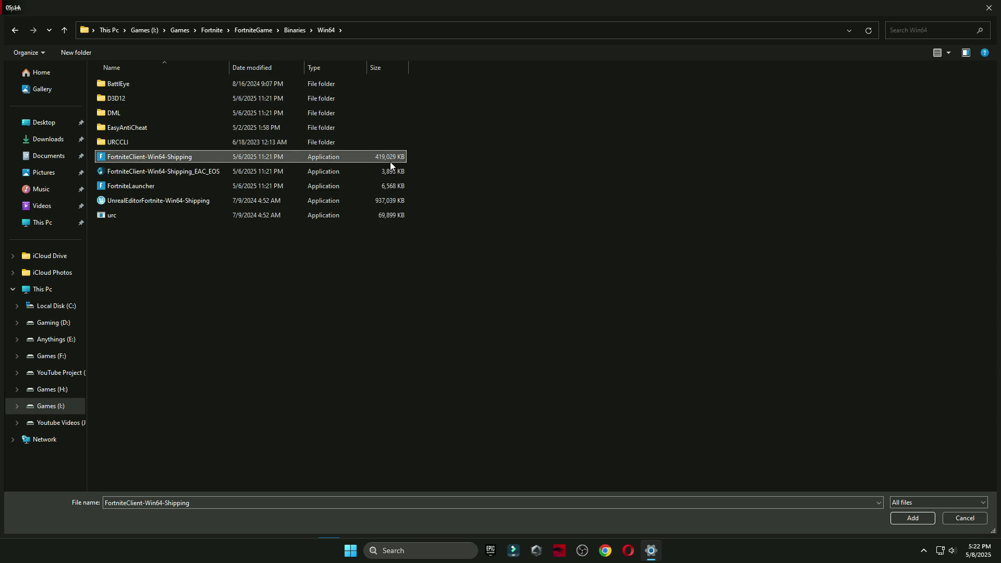
left_click(922, 518)
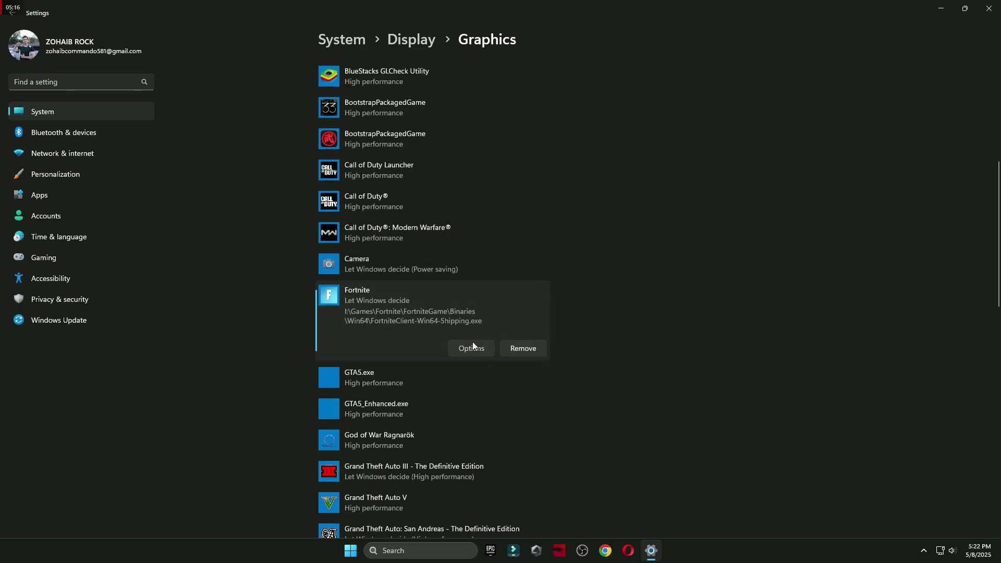
- Set Fortnite's graphics preference to High performance and save it
left_click(472, 347)
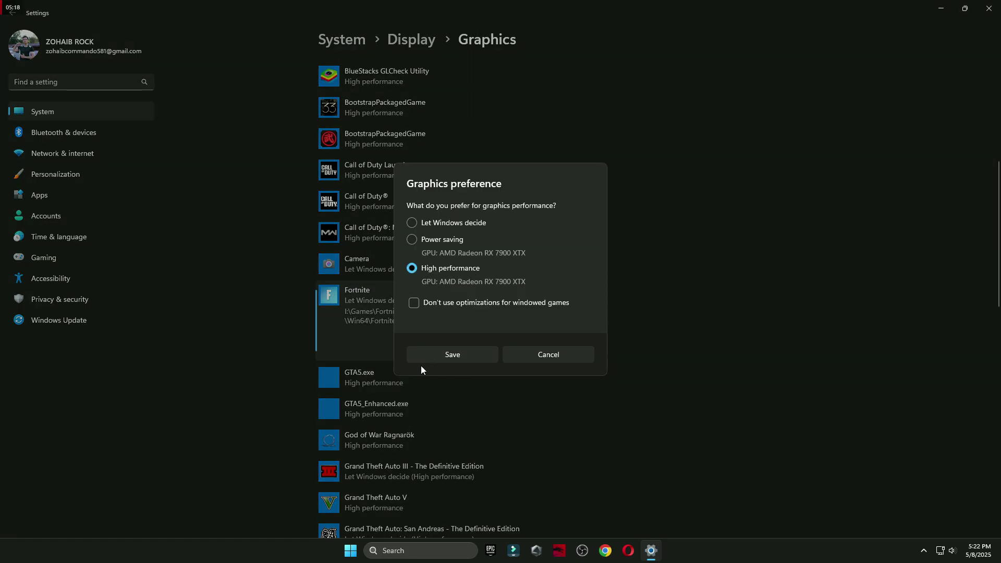
left_click(455, 355)
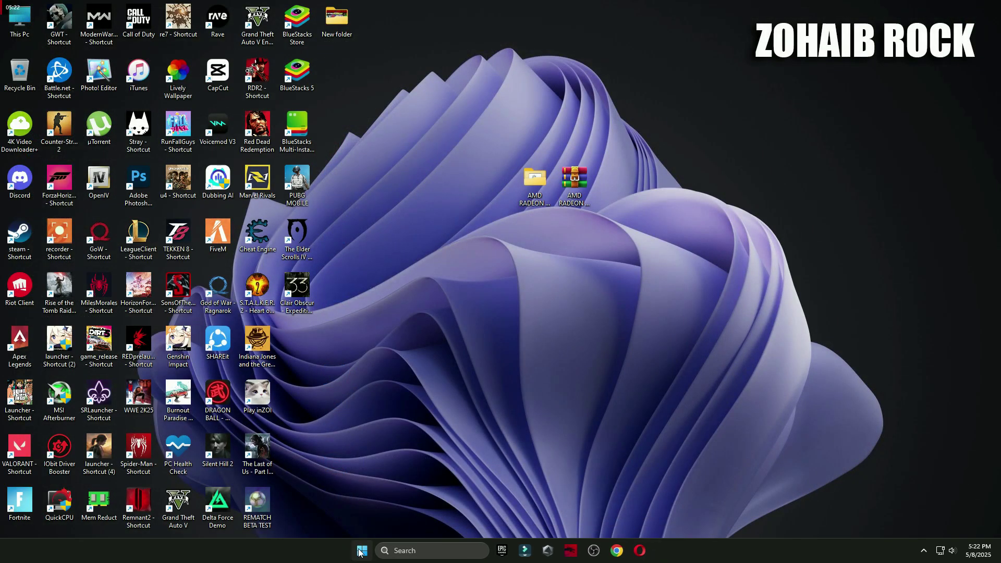
- Restart the PC to apply the optimization changes
key("super")
left_click(629, 514)
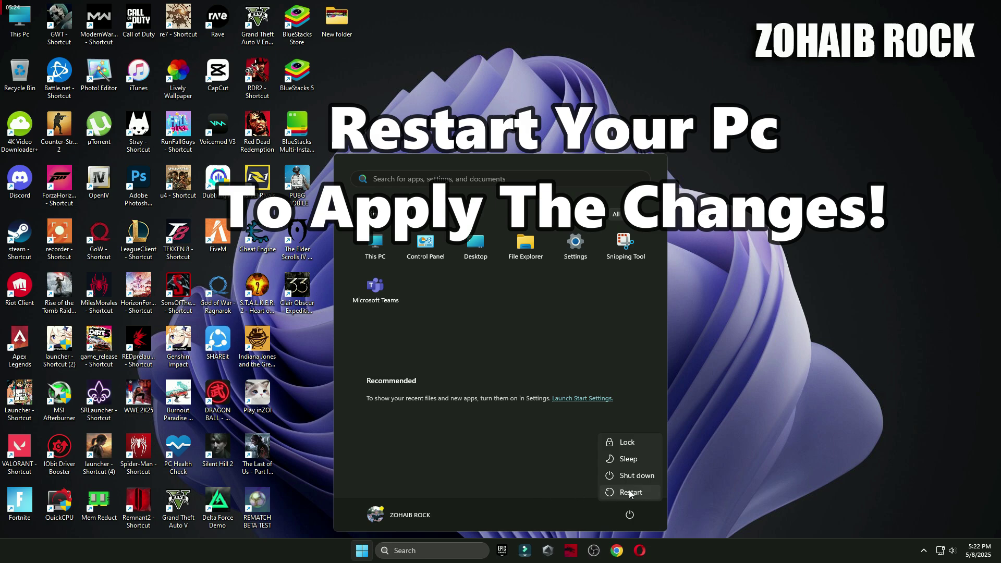